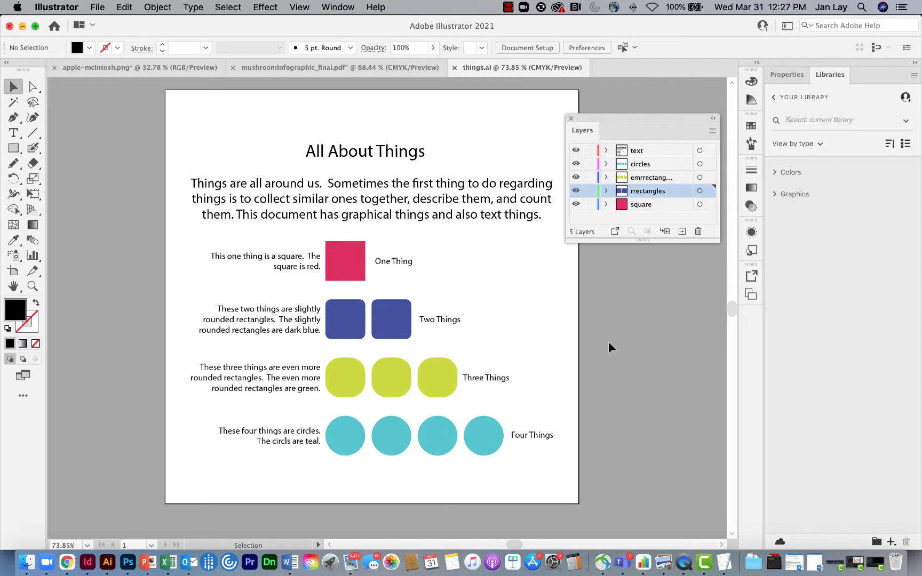
Save As over the existing things.ai with Create PDF Compatible File turned on
click(96, 7)
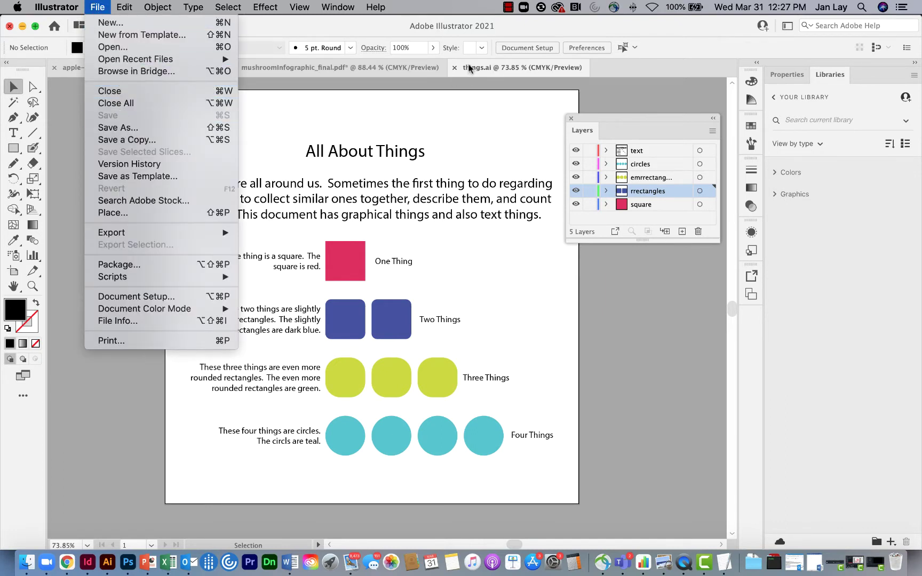
click(127, 129)
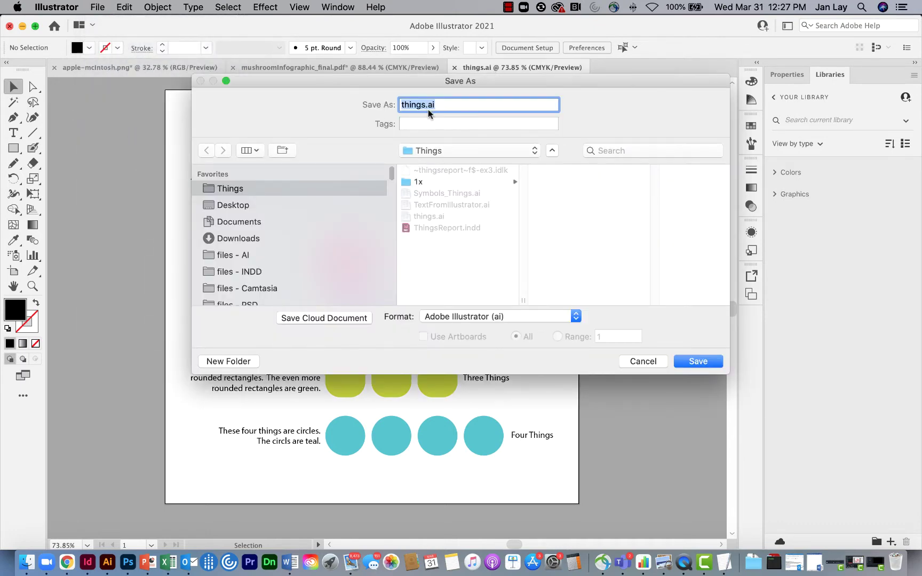
click(698, 362)
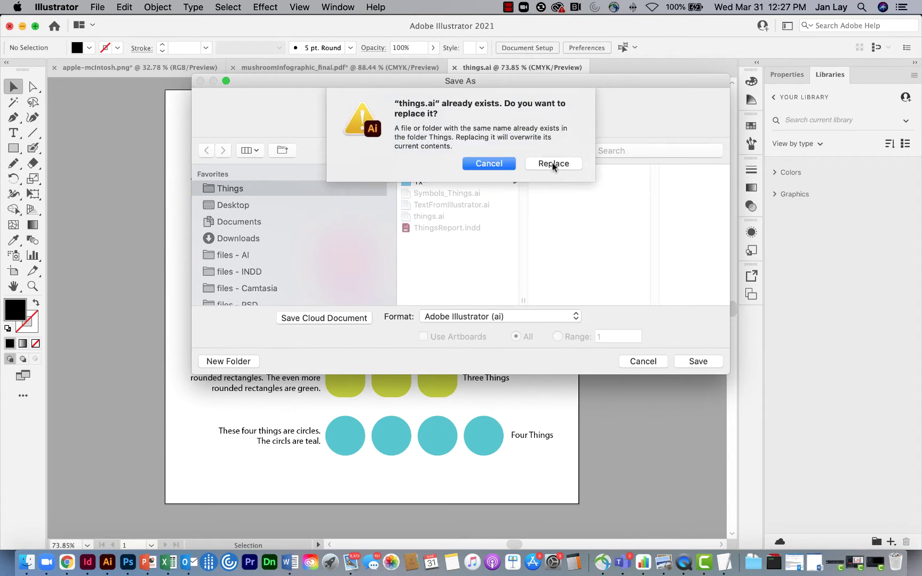
click(553, 164)
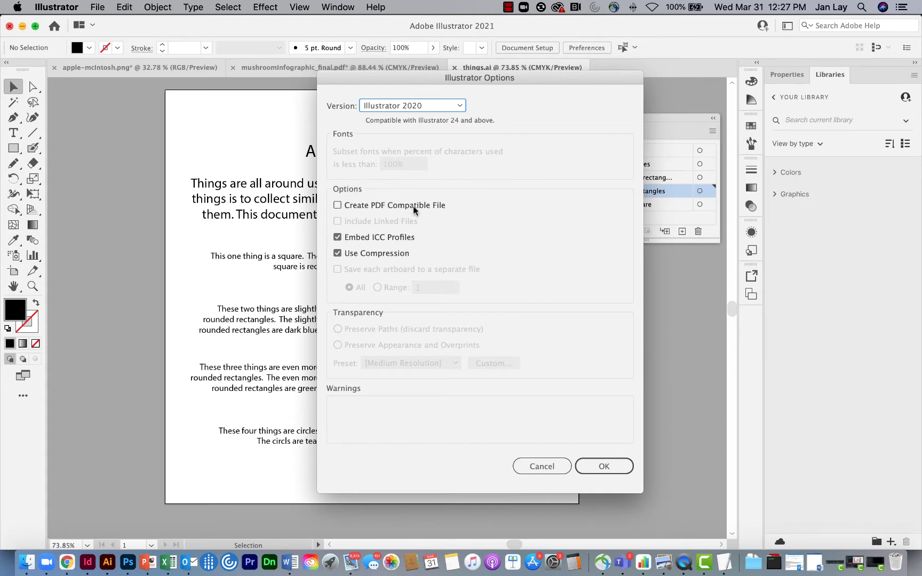
click(338, 205)
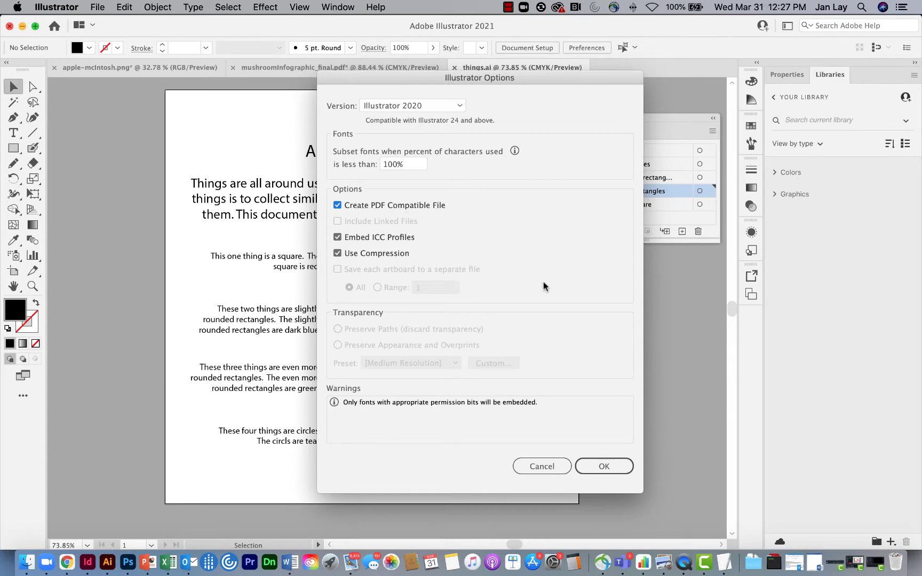
click(607, 467)
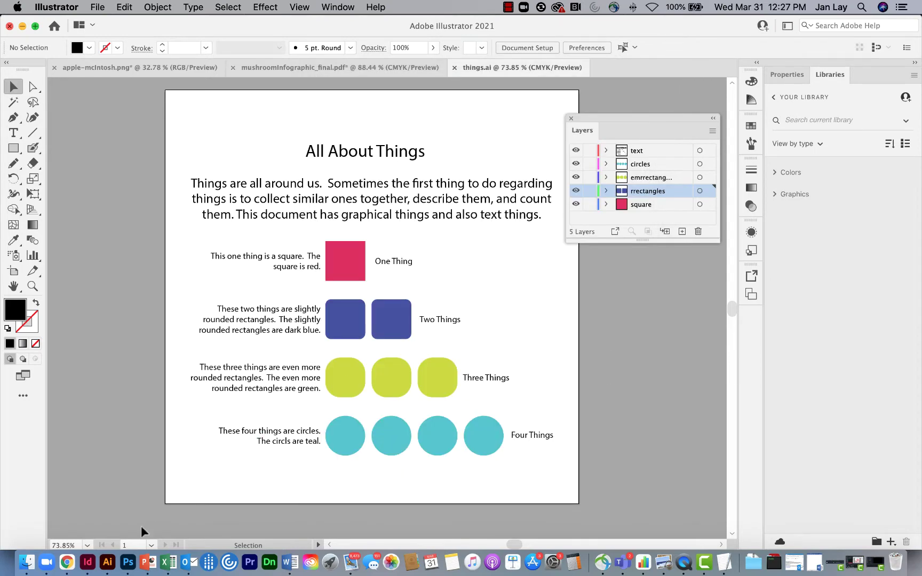
In ThingsReport.indd, choose things.ai to place with its Place PDF import options showing
click(89, 563)
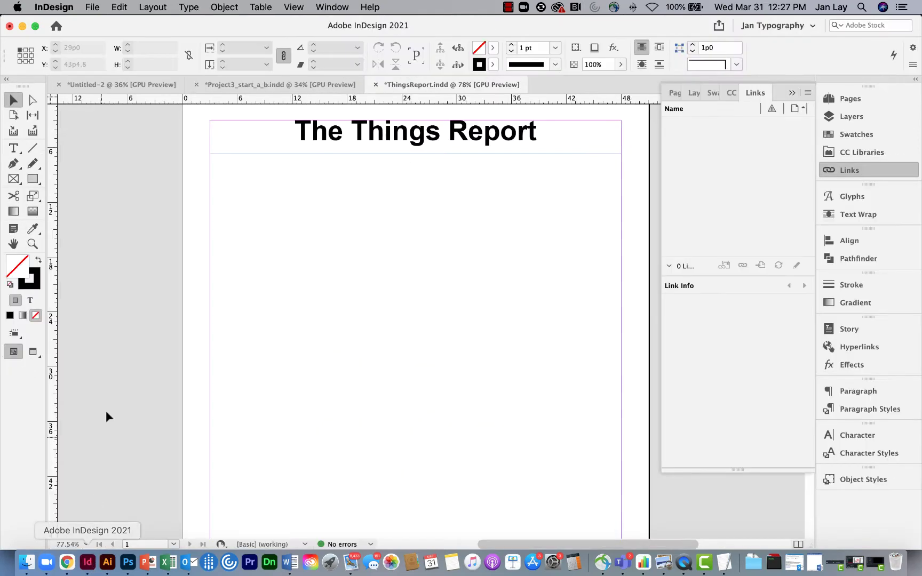
click(93, 8)
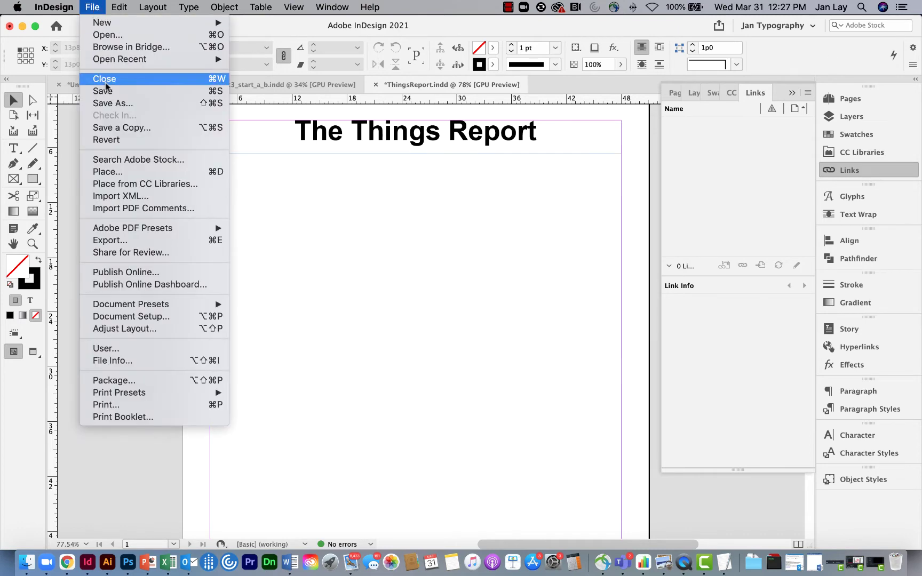
click(112, 171)
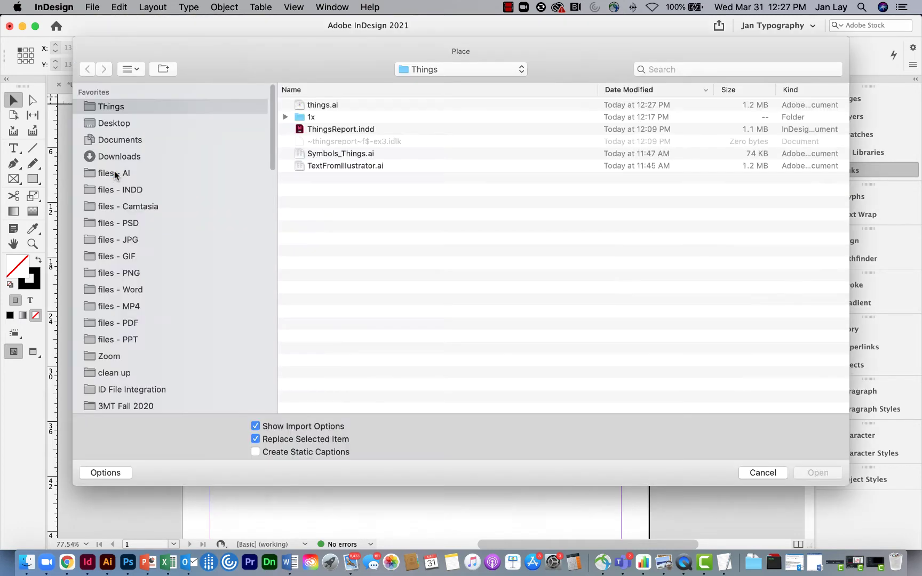
double_click(328, 105)
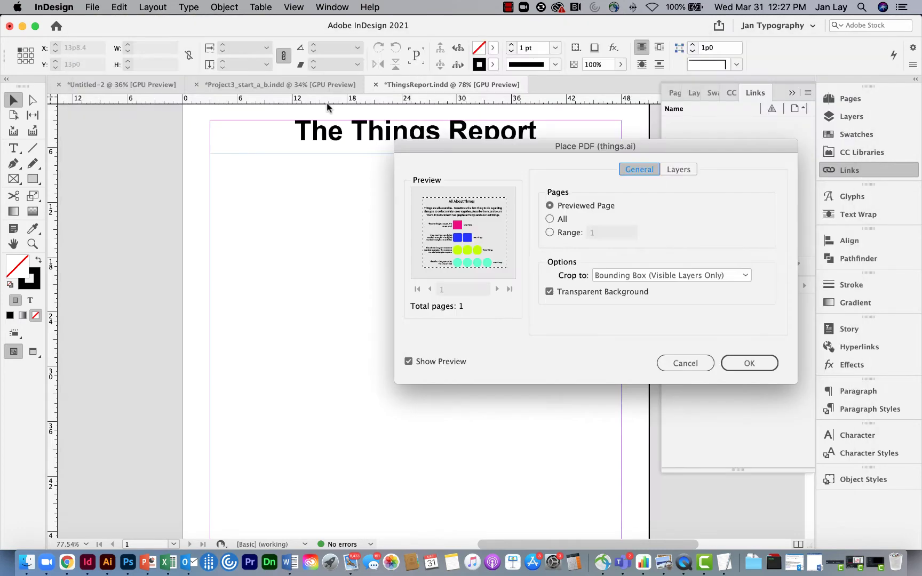
Hide the text, emrrectangles, rrectangles and square layers, leaving only circles visible in the import
click(679, 170)
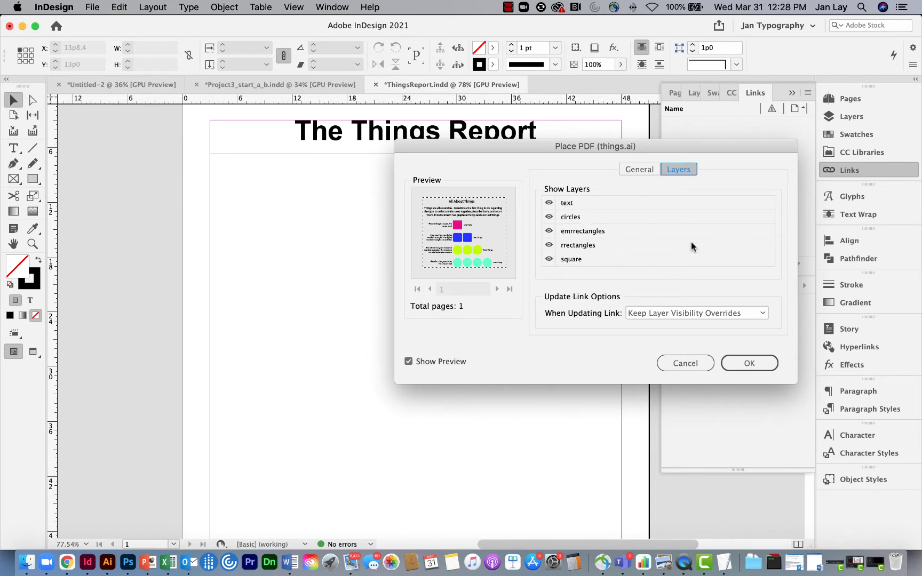
click(549, 203)
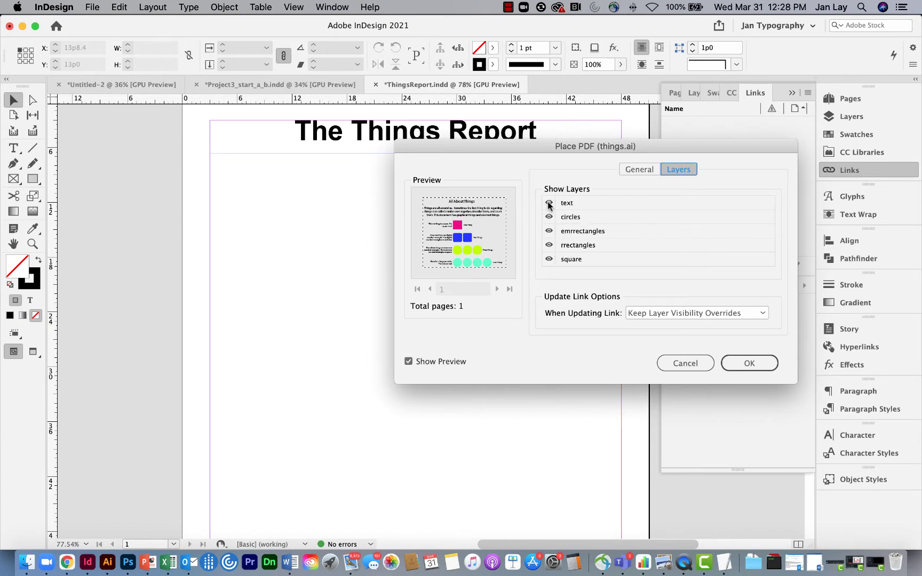
click(549, 231)
click(549, 245)
click(548, 258)
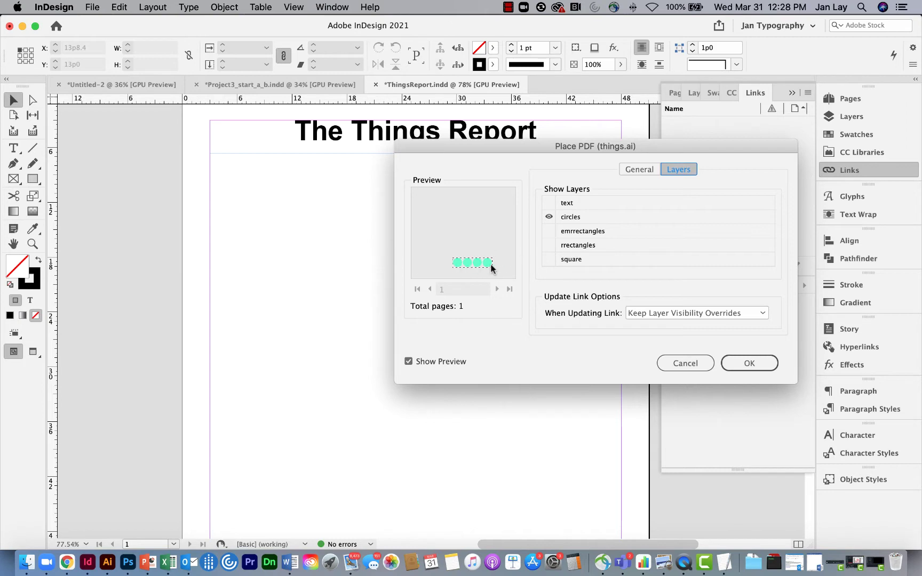
click(633, 170)
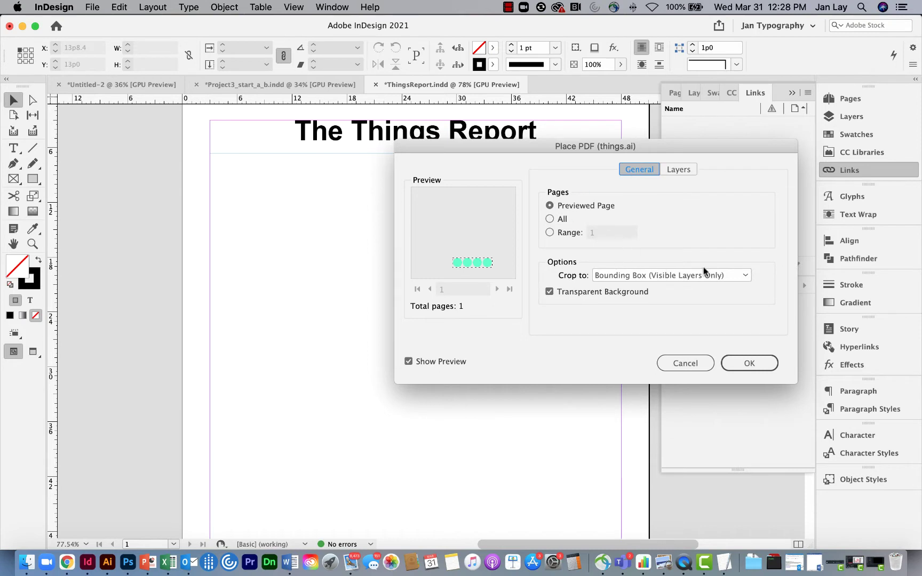
Set the things.ai crop to Bounding Box (Visible Layers Only) and recheck the layer settings
click(744, 275)
click(688, 302)
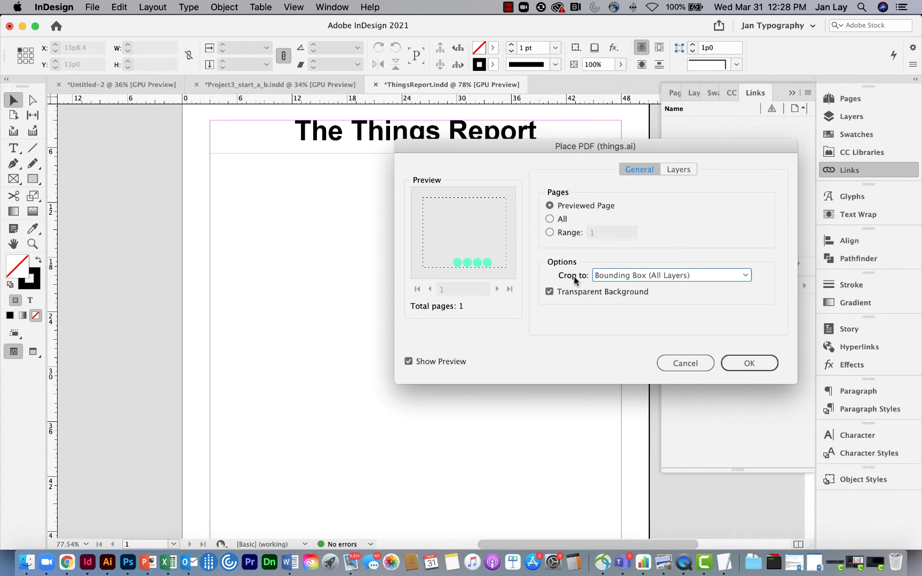
click(746, 275)
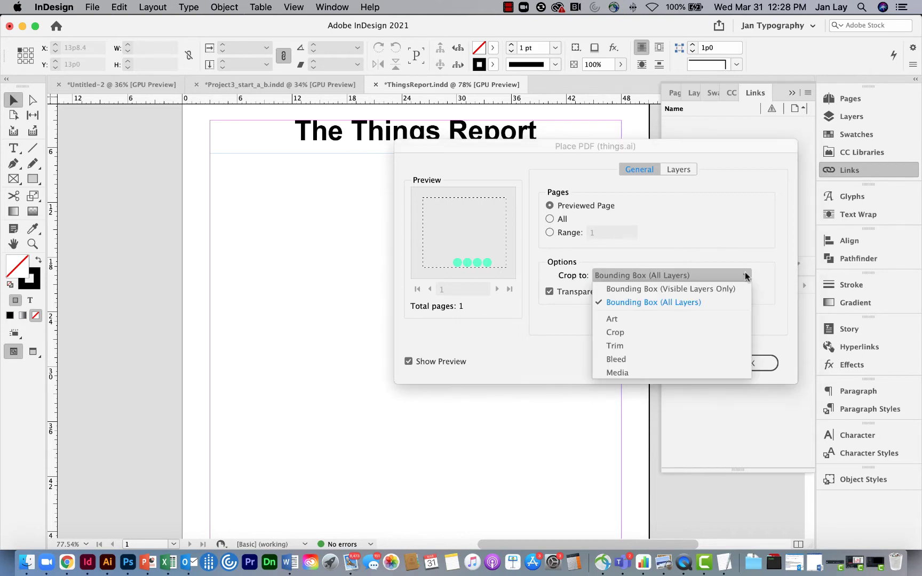
click(665, 288)
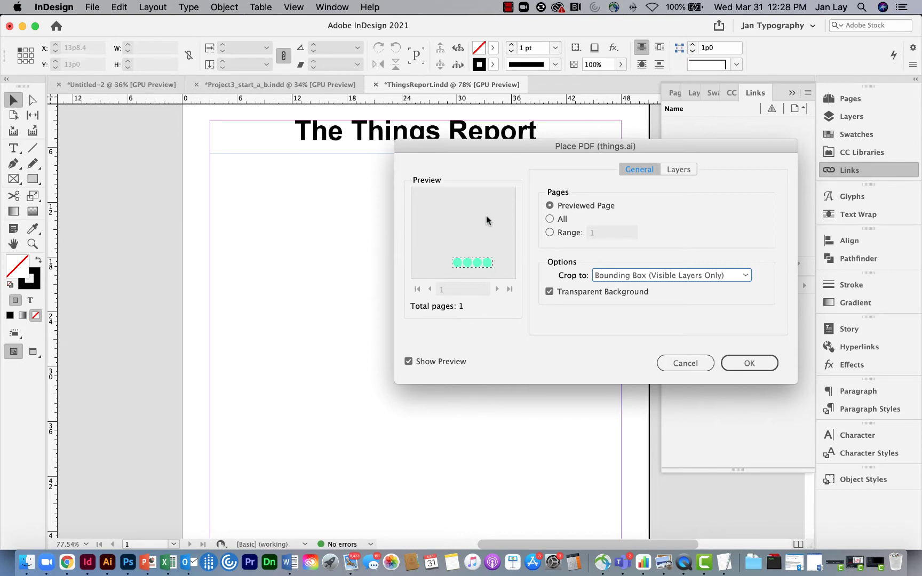
click(678, 169)
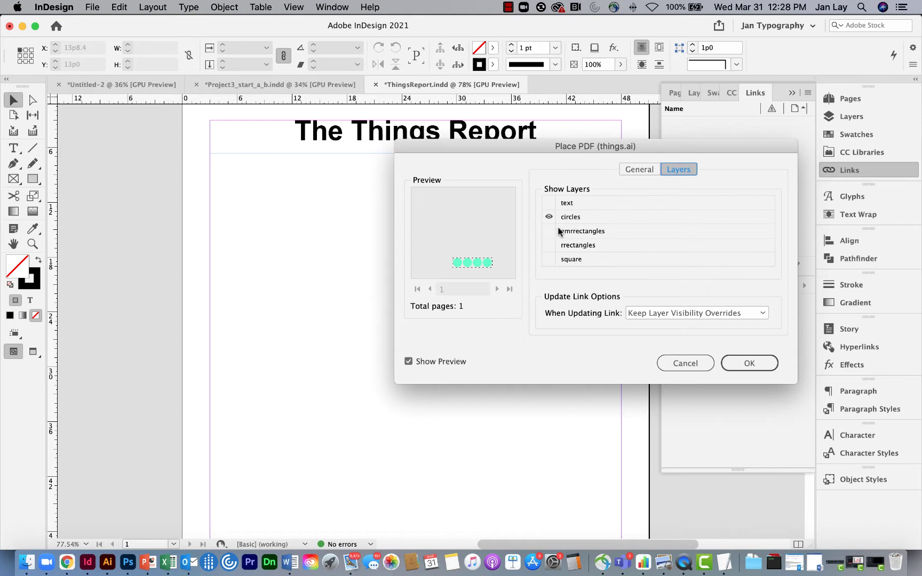
Place the circles row below the title and Option-drag copies into four stacked rows
click(734, 363)
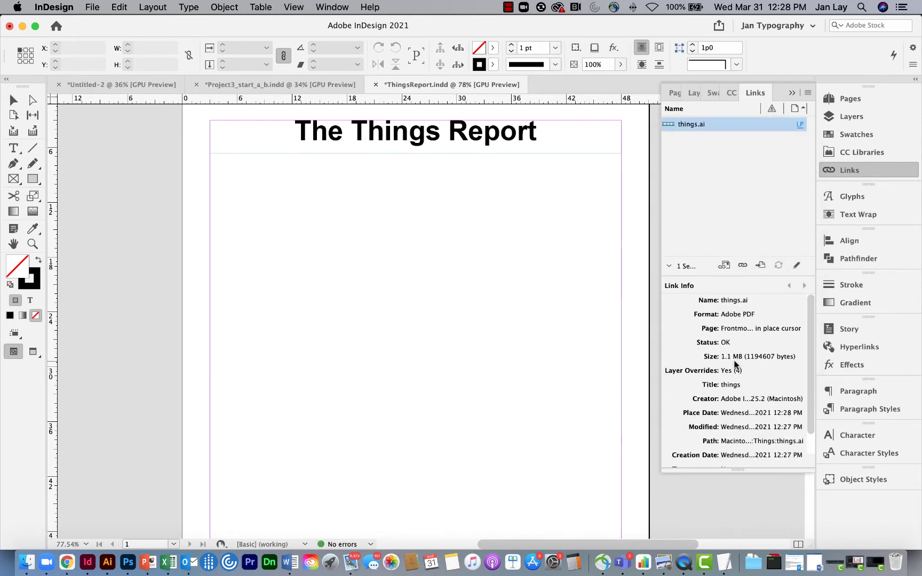
click(286, 193)
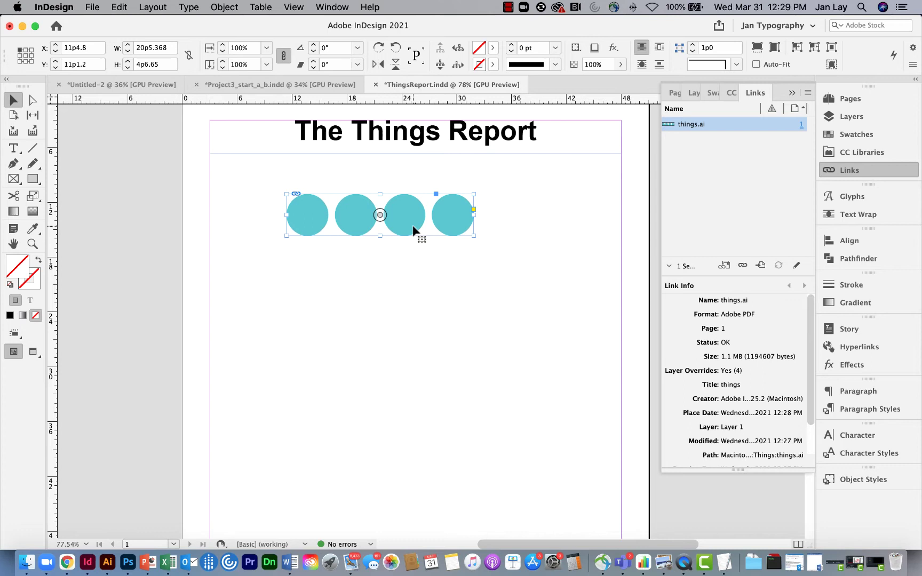
drag(413, 231, 415, 408)
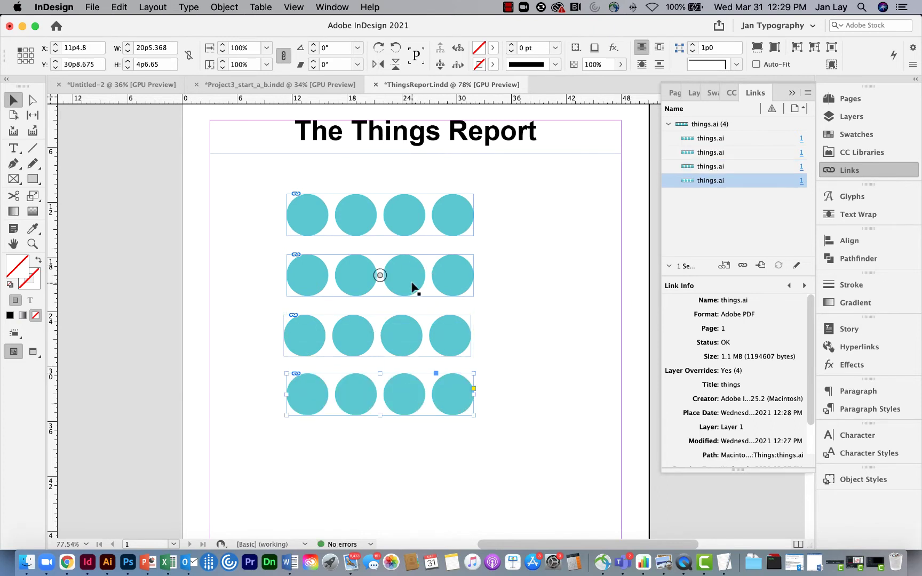
click(415, 288)
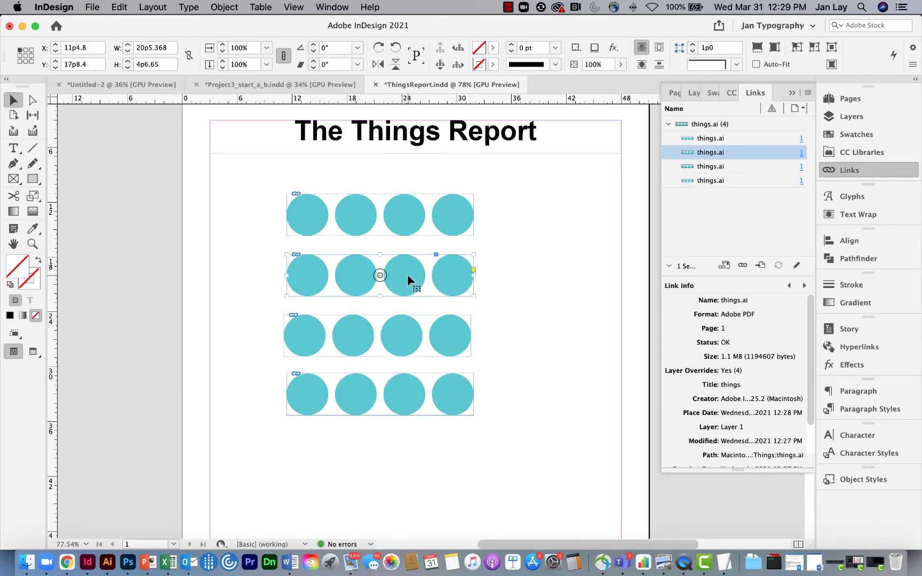
In the second row's Object Layer Options, hide circles and show emrrectangles for the green shapes
right_click(408, 277)
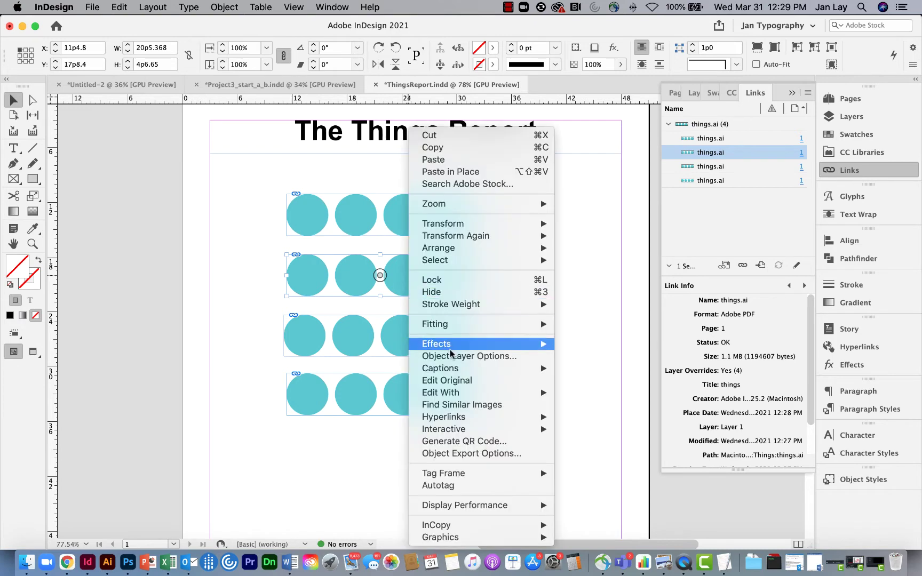
click(478, 356)
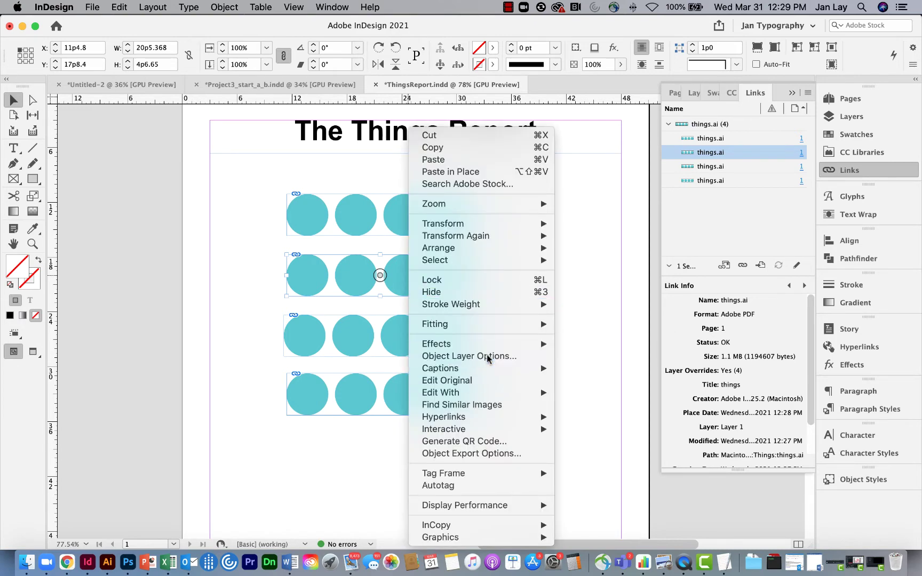
click(634, 346)
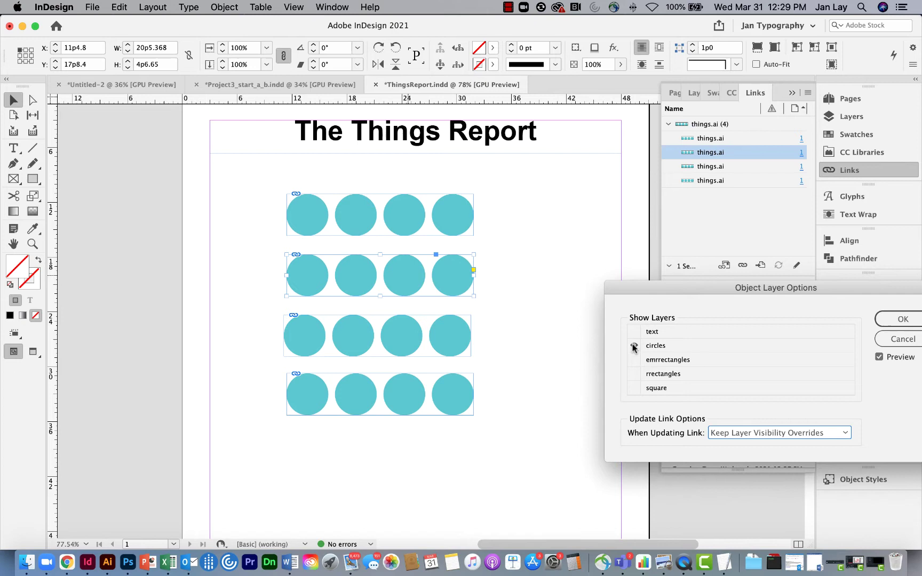
click(634, 360)
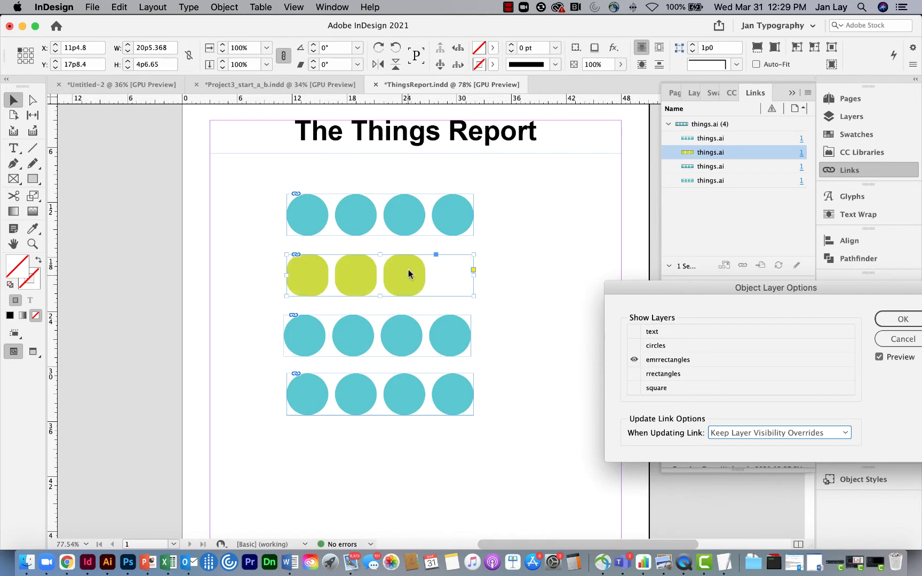
click(903, 319)
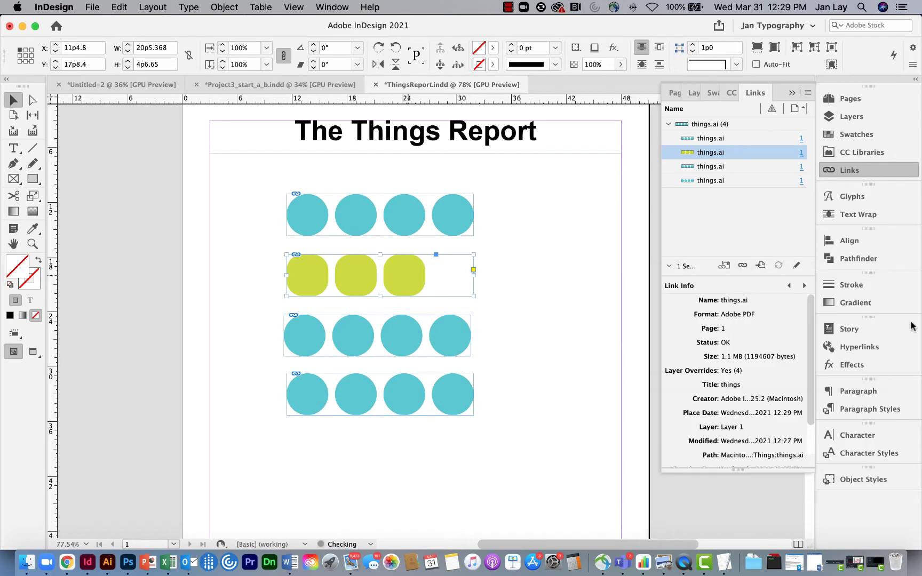
Make the third row hide circles and show the rrectangles layer's dark-blue squares
right_click(449, 330)
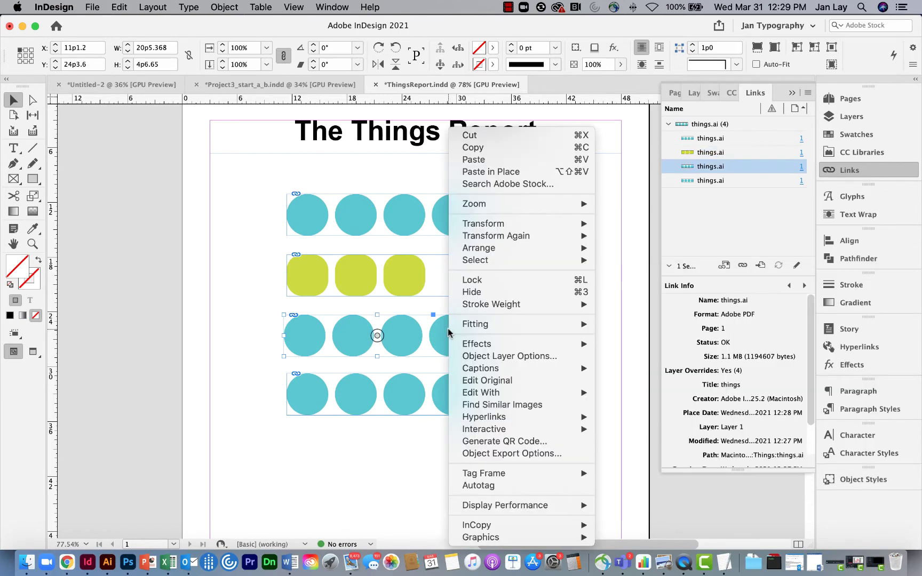
click(492, 356)
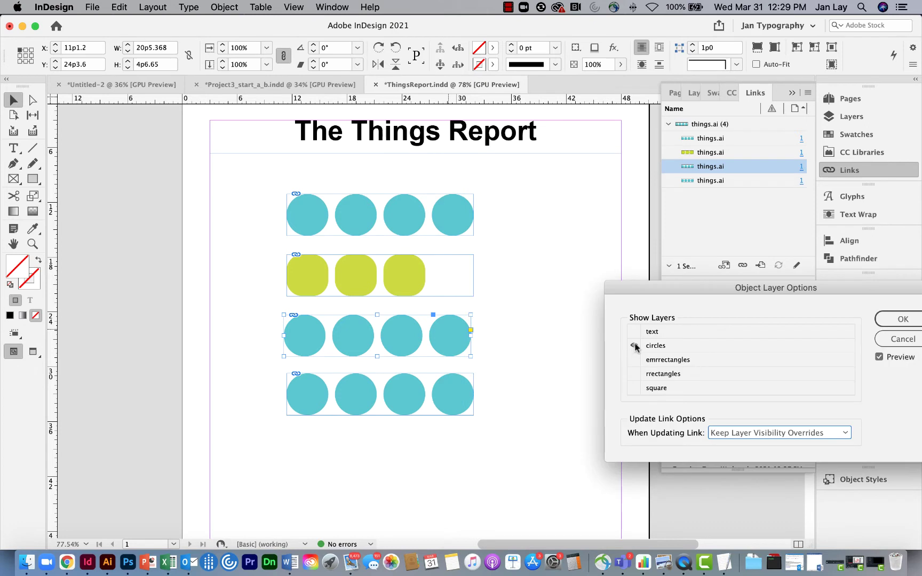
click(634, 345)
click(634, 373)
click(903, 319)
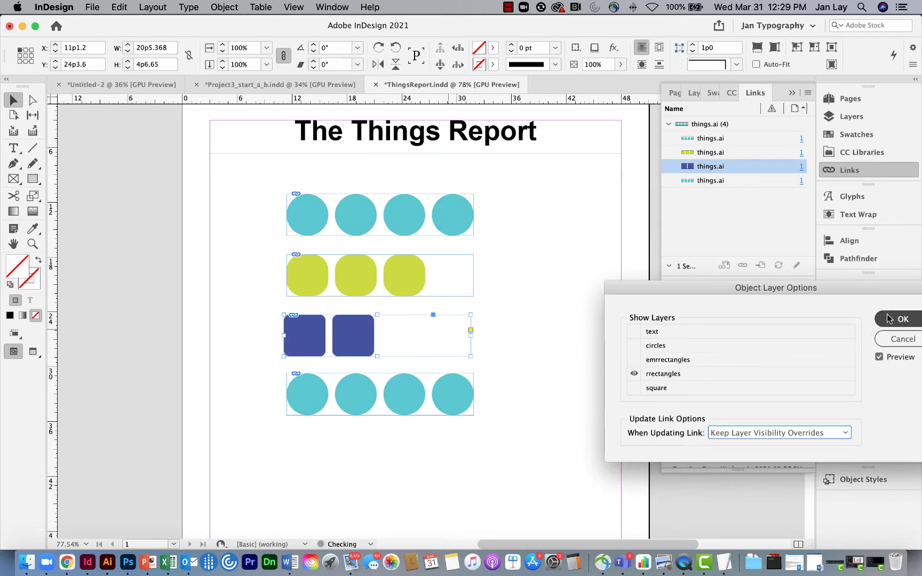
Turn on the square layer for the bottom row so it shows only the red square
click(460, 410)
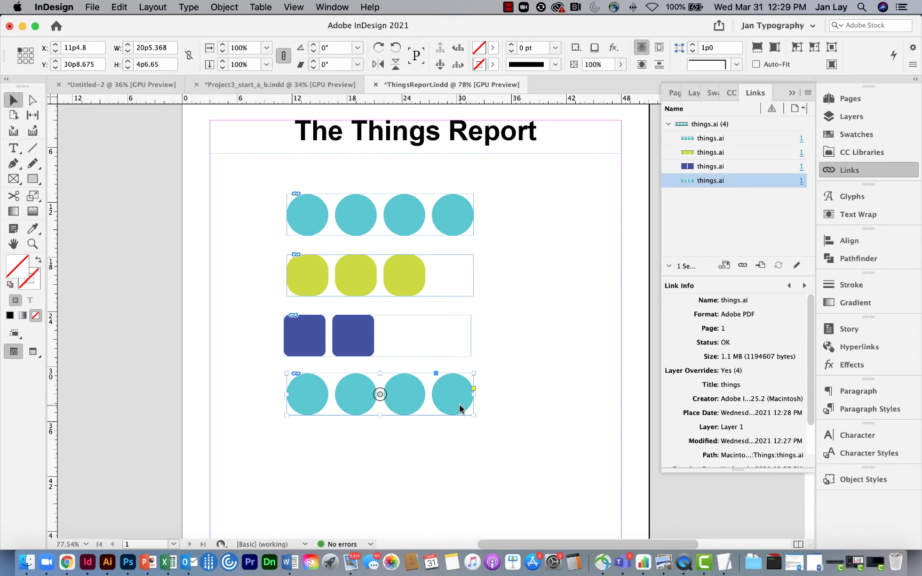
right_click(459, 404)
click(511, 363)
click(634, 388)
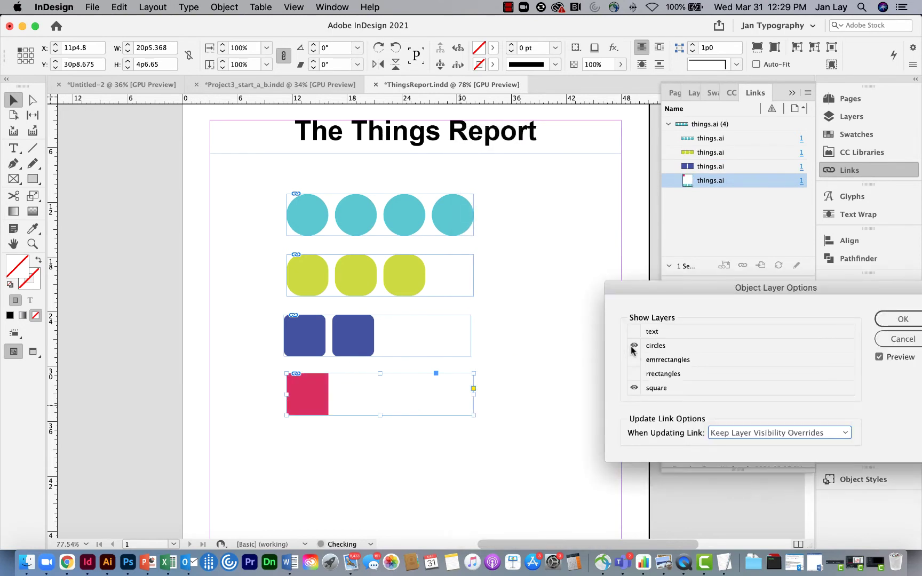
click(903, 320)
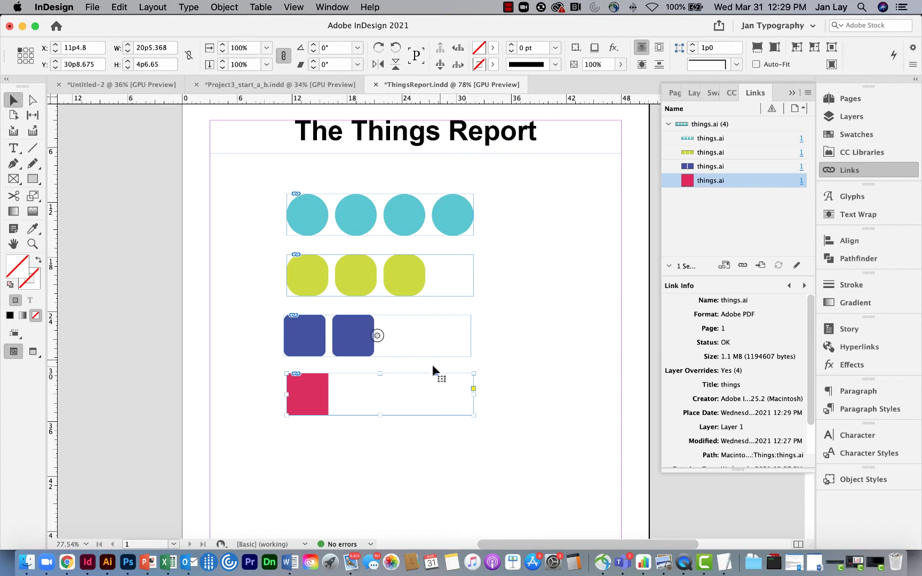
Fit the green, dark-blue and red placement frames tightly around their visible shapes
click(416, 291)
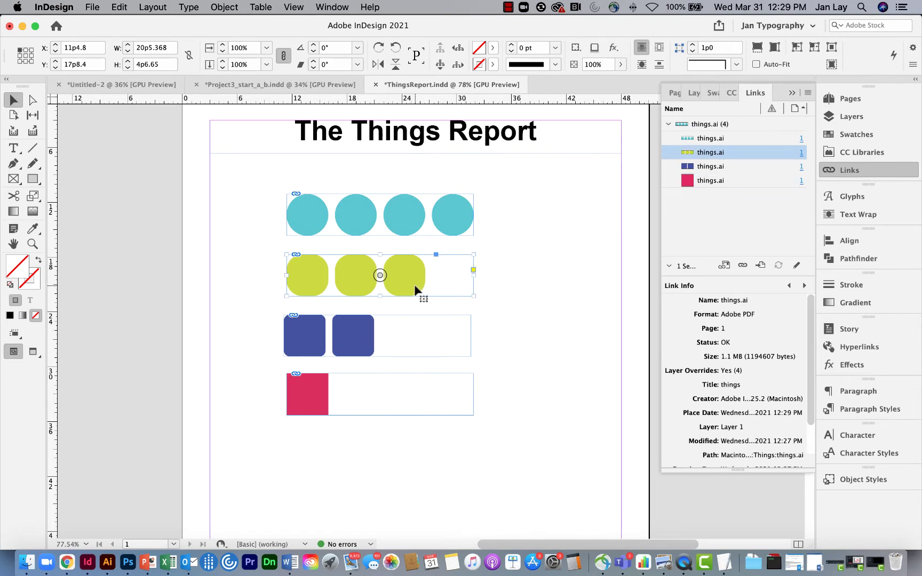
double_click(472, 275)
click(452, 333)
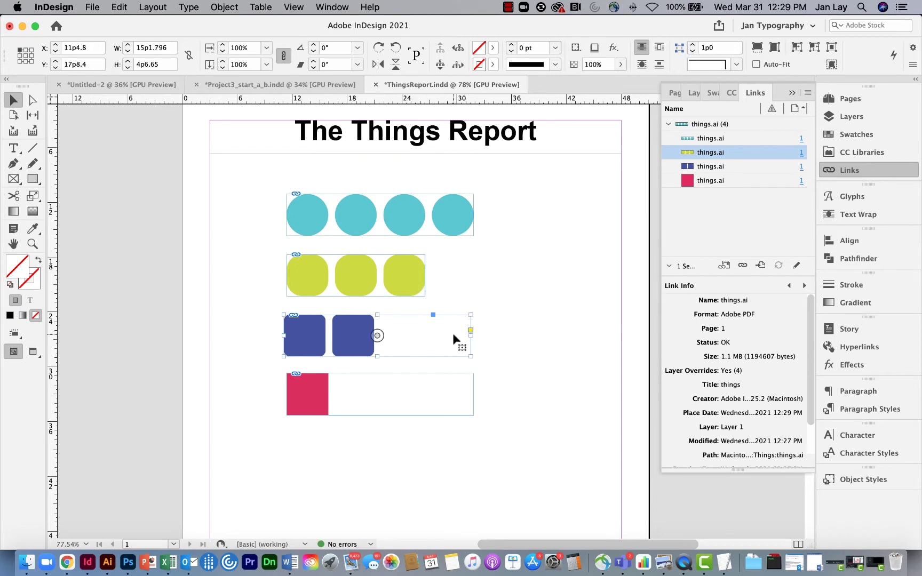
double_click(471, 331)
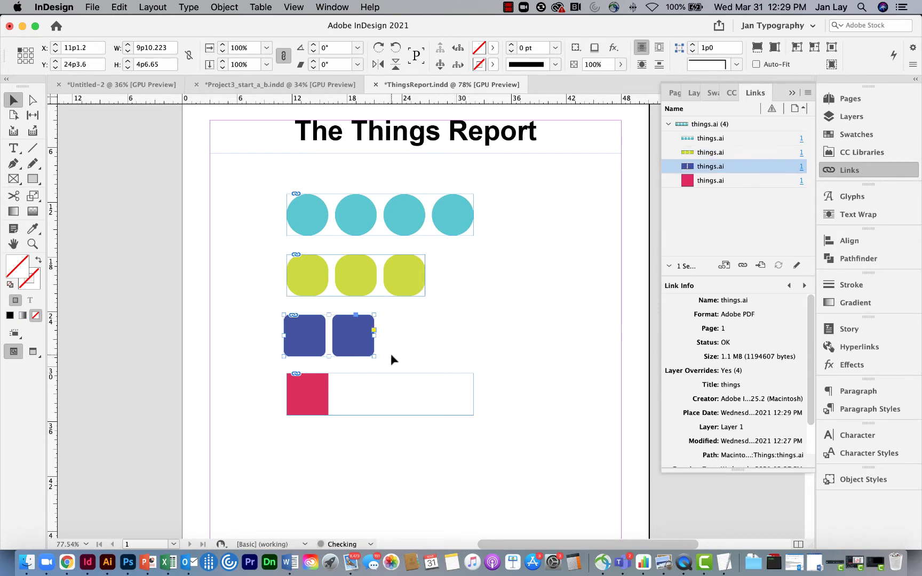
click(435, 395)
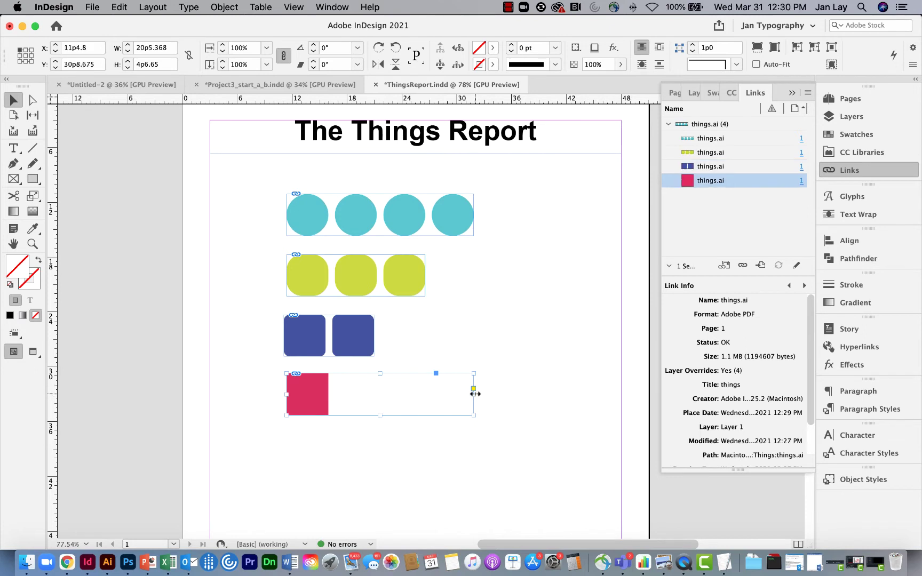
double_click(475, 392)
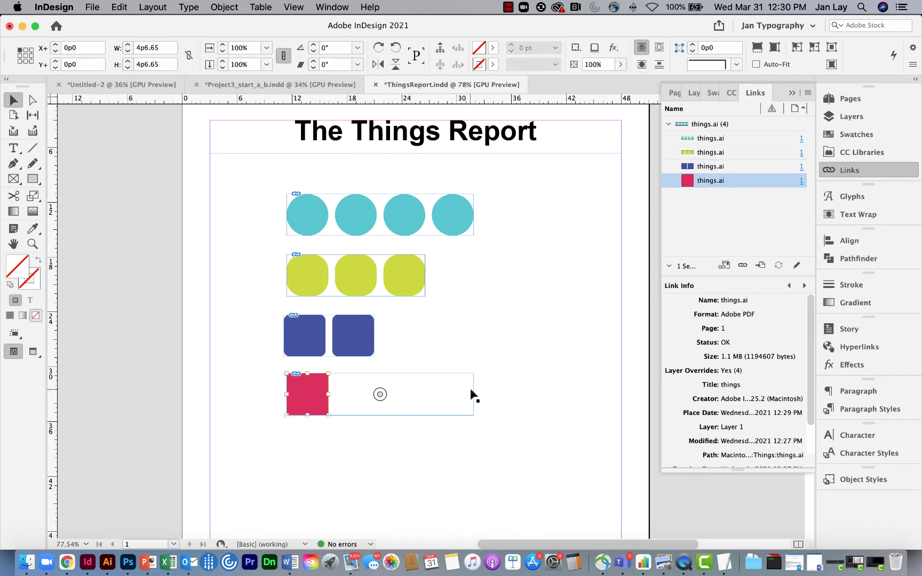
double_click(471, 394)
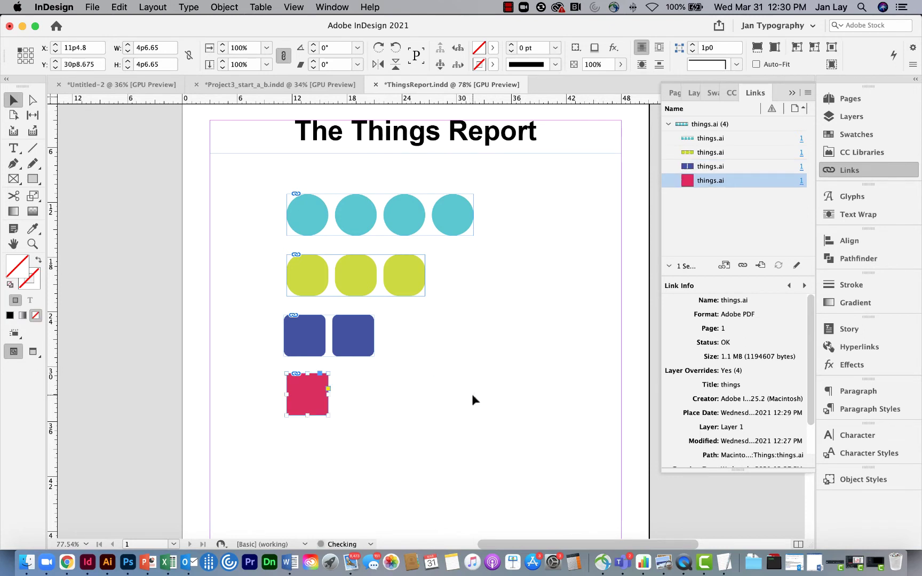
click(472, 365)
click(459, 212)
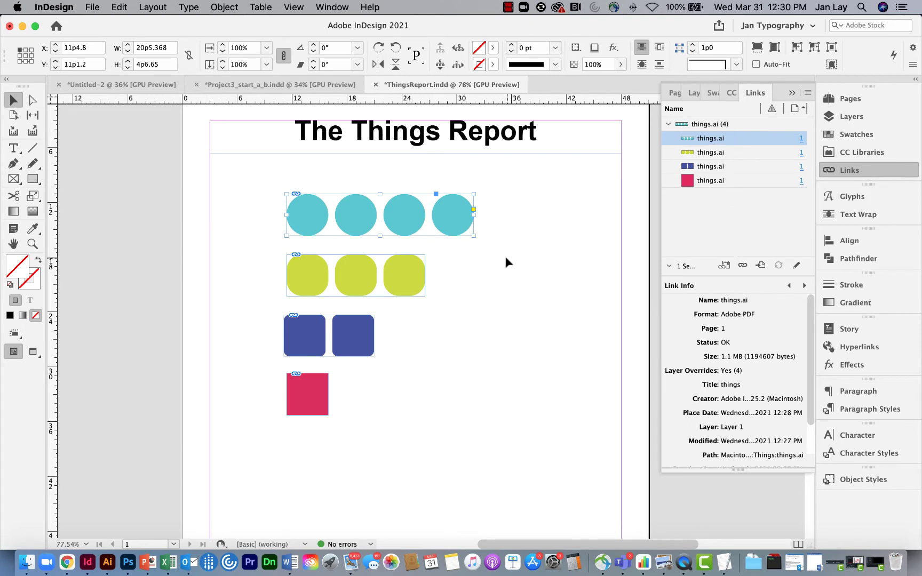
Look at the teal placement's Edit With options, then bring Illustrator with things.ai forward
click(416, 269)
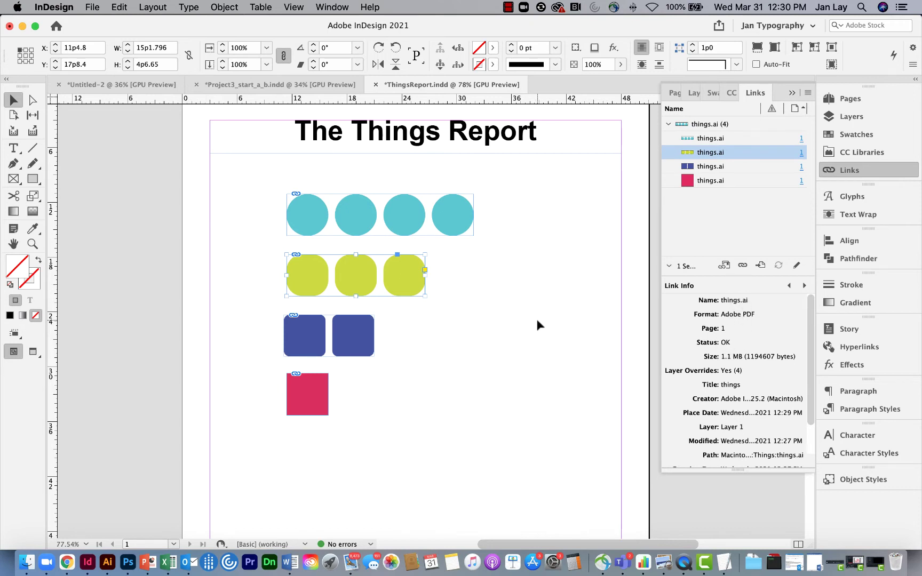
click(488, 320)
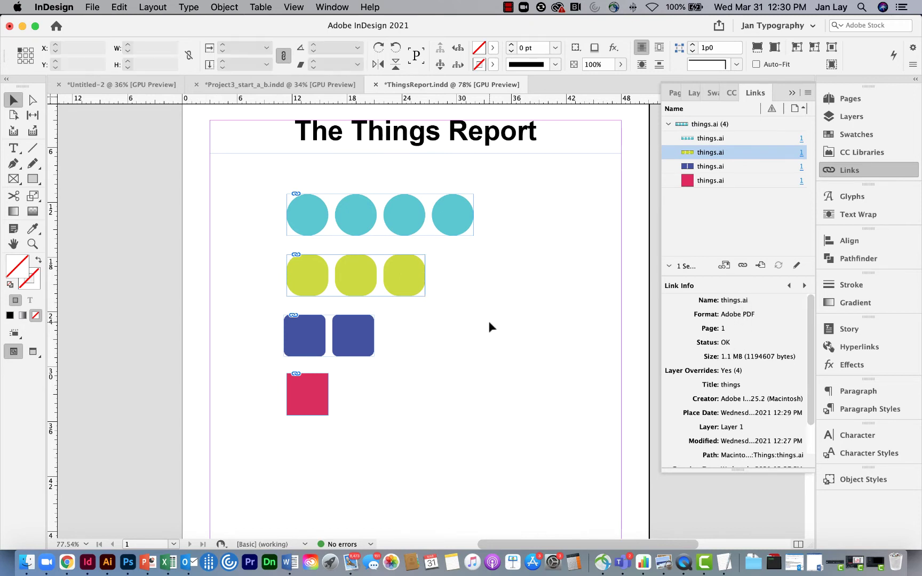
right_click(461, 222)
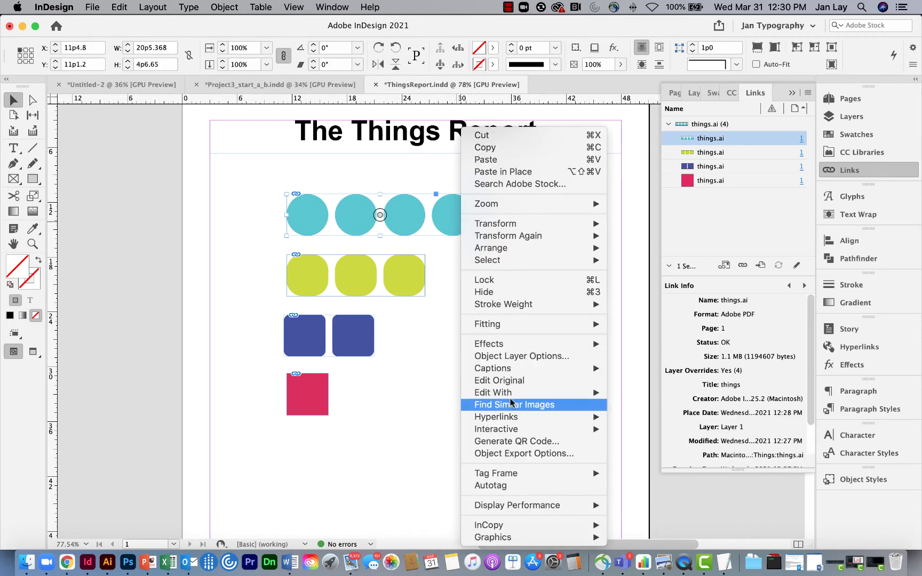
mouse_move(507, 395)
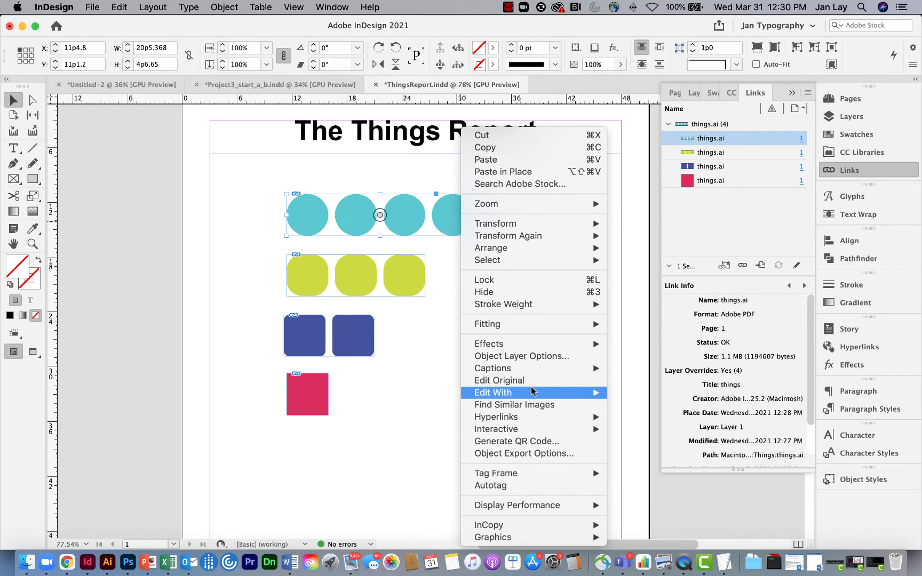
click(411, 428)
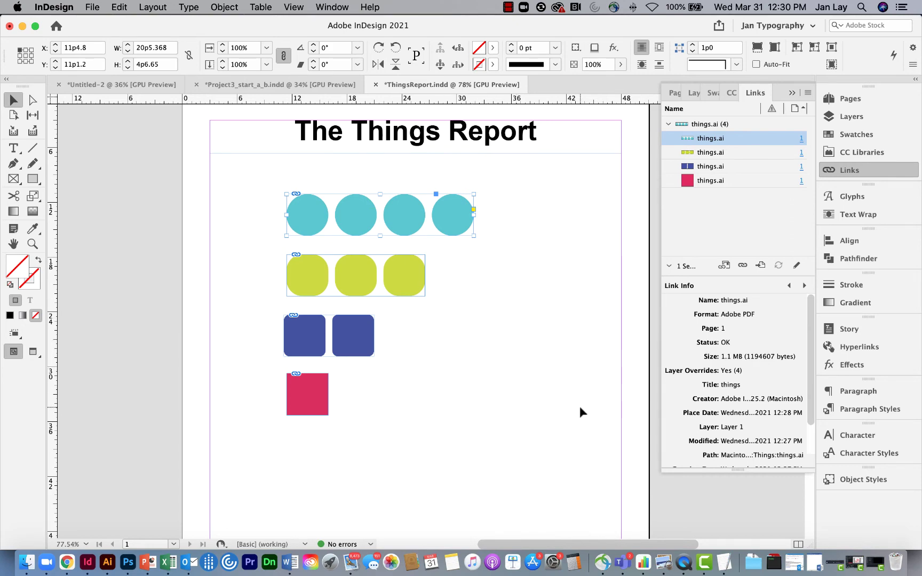
click(105, 566)
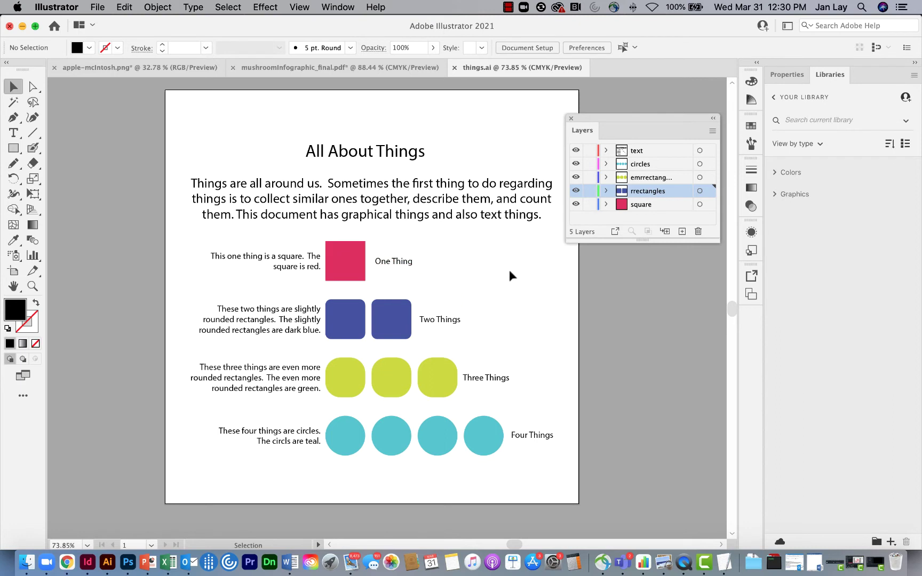
Target the circles layer, then Shift-add the green, dark-blue and red shape layers
click(700, 165)
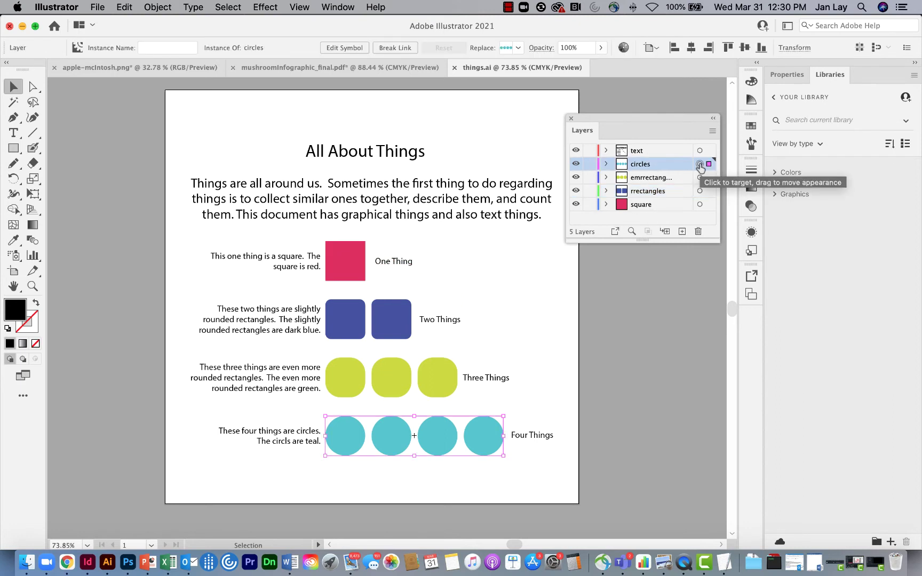
shift+click(700, 206)
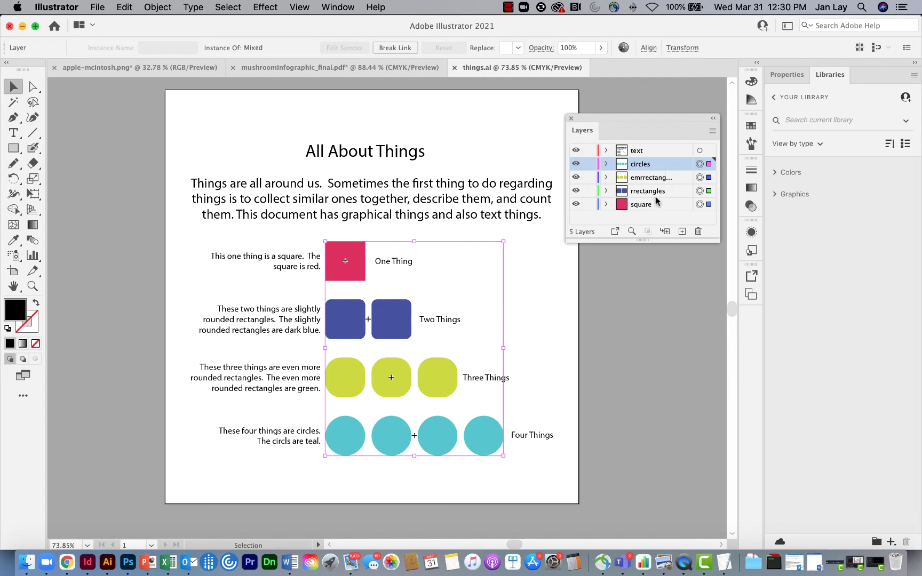
Collect the selection As Multiple Assets, adding Assets 29–32 as 1x PNG
right_click(392, 317)
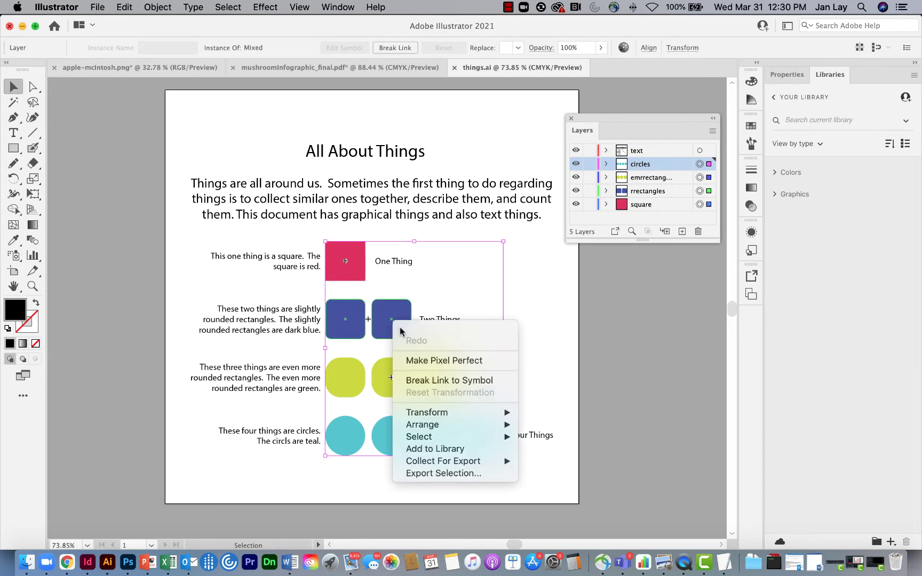
mouse_move(439, 462)
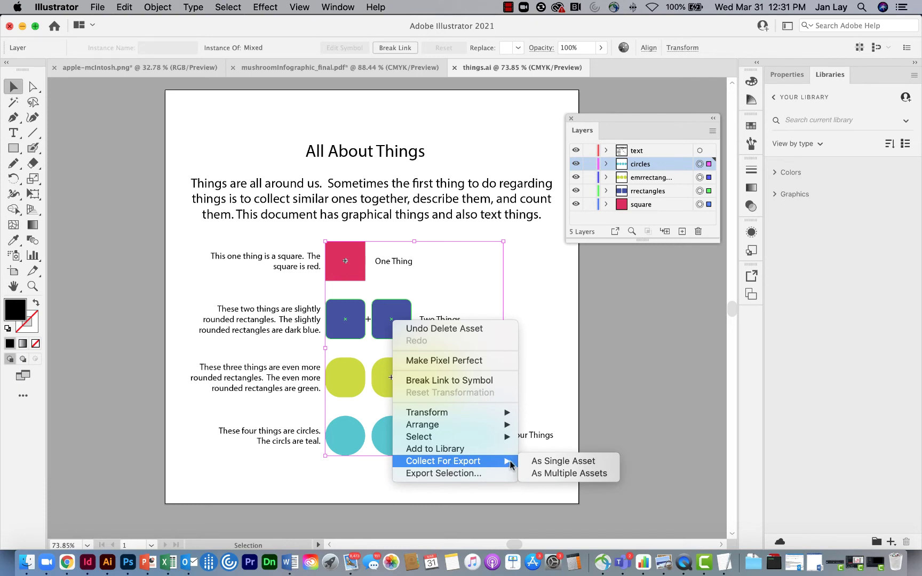
click(560, 473)
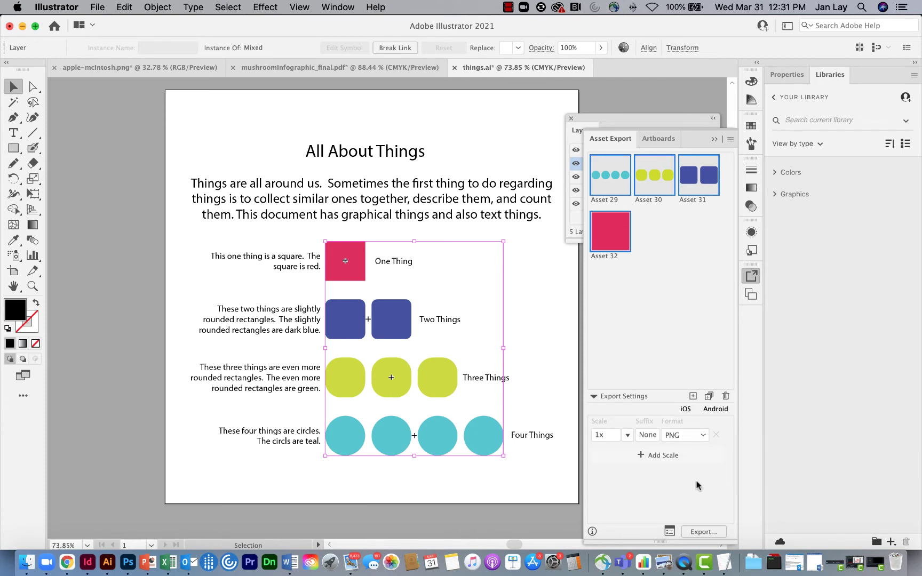
Export Assets 29–32 as 1x PNGs into the Things folder, then deselect the artwork
click(705, 533)
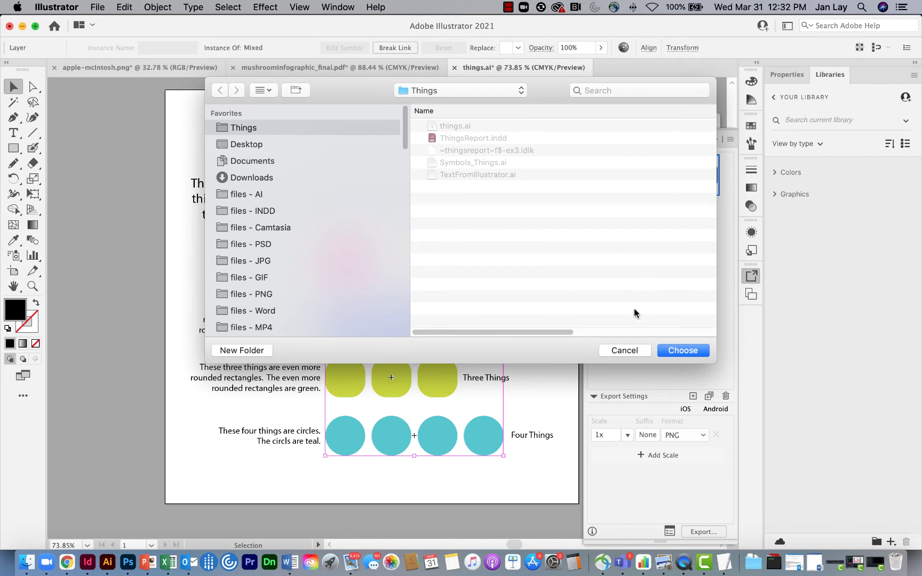
click(677, 351)
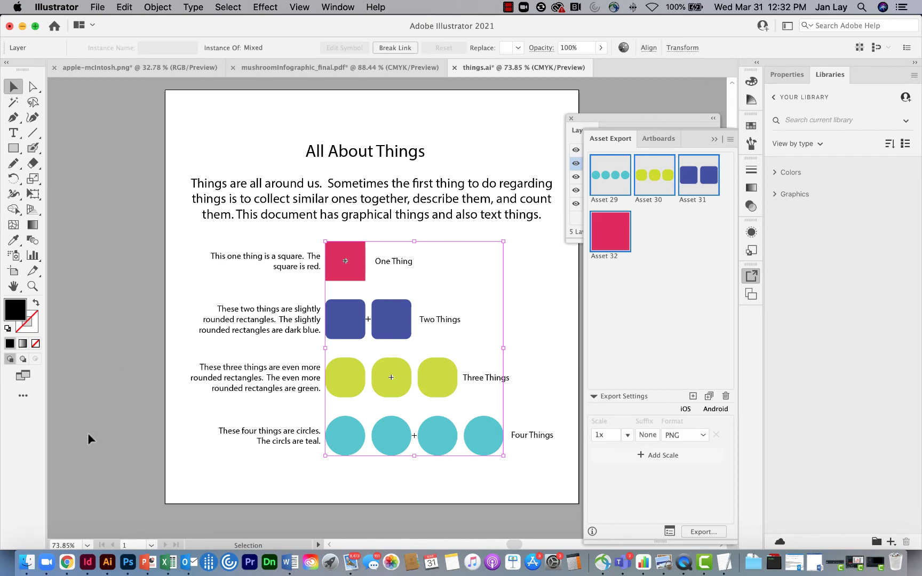
click(212, 468)
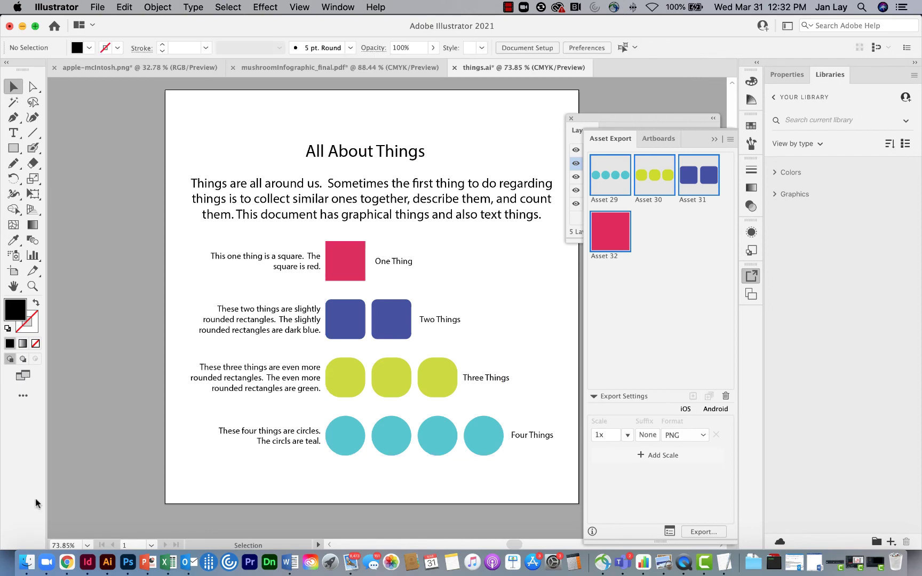
In InDesign, start File > Place and select Asset 29–32.png in the 1x folder
click(88, 568)
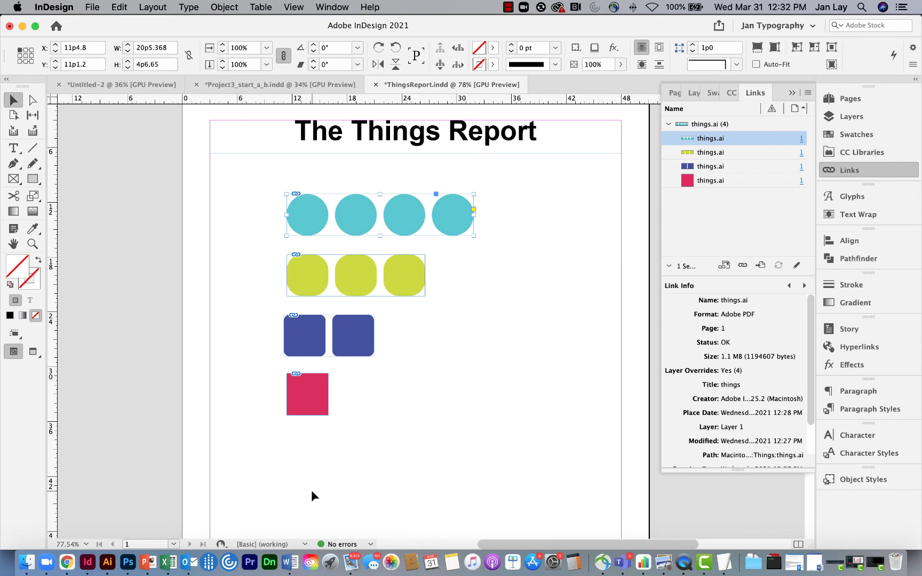
click(312, 490)
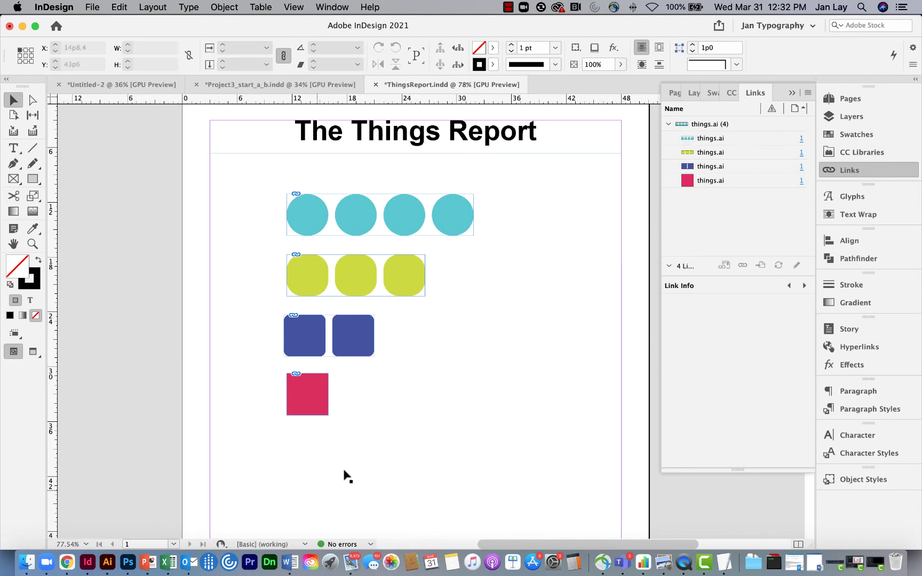
click(91, 8)
click(203, 177)
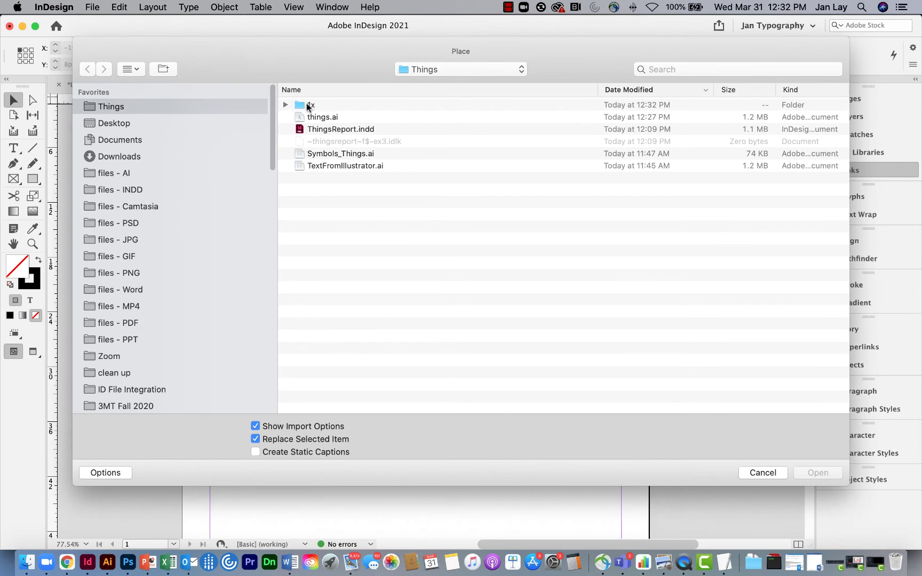
double_click(309, 105)
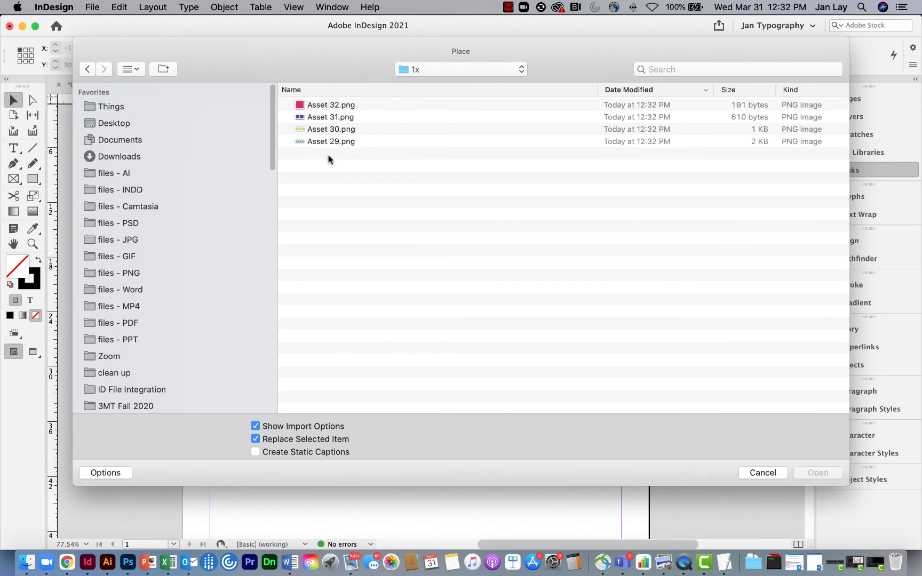
drag(329, 159, 322, 103)
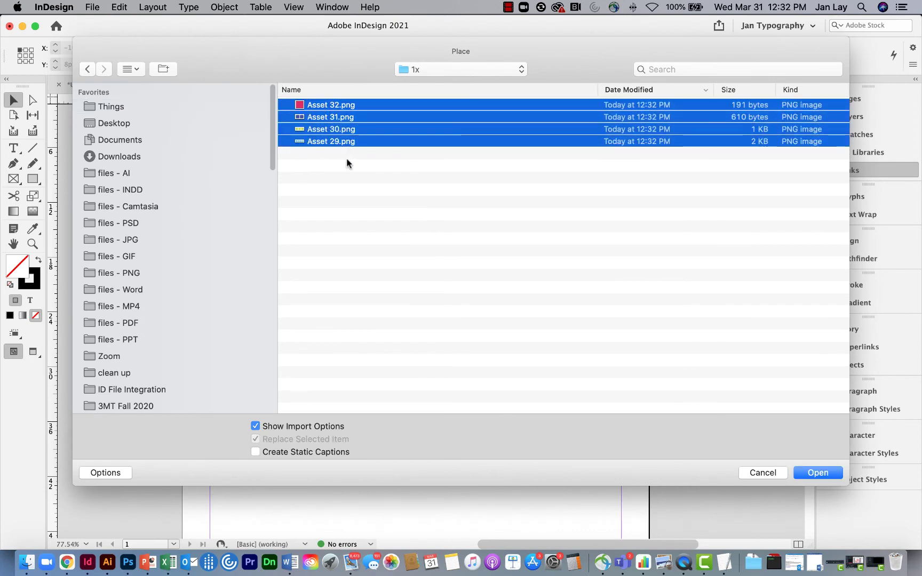
Load the four PNGs, accepting the Image Import Options for Assets 29, 30, 31 and 32
click(817, 473)
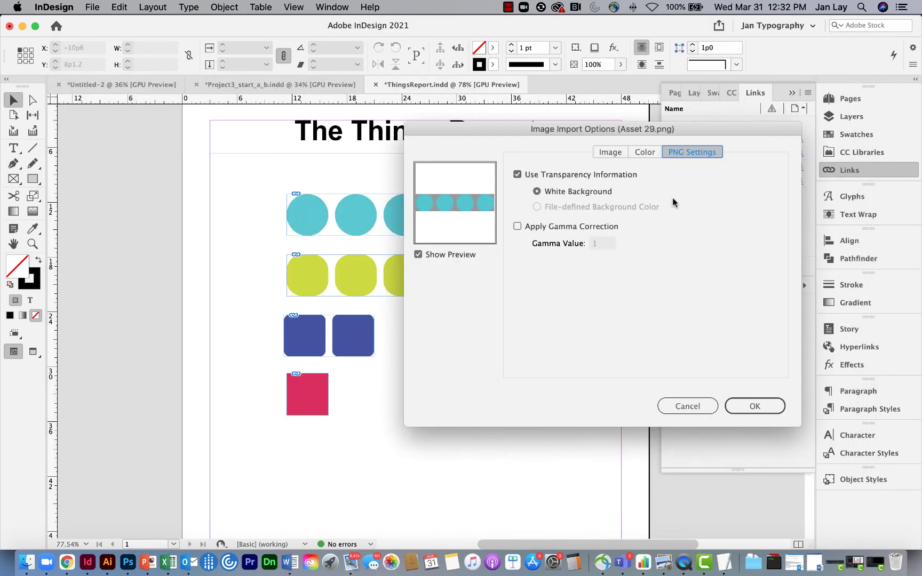
click(737, 408)
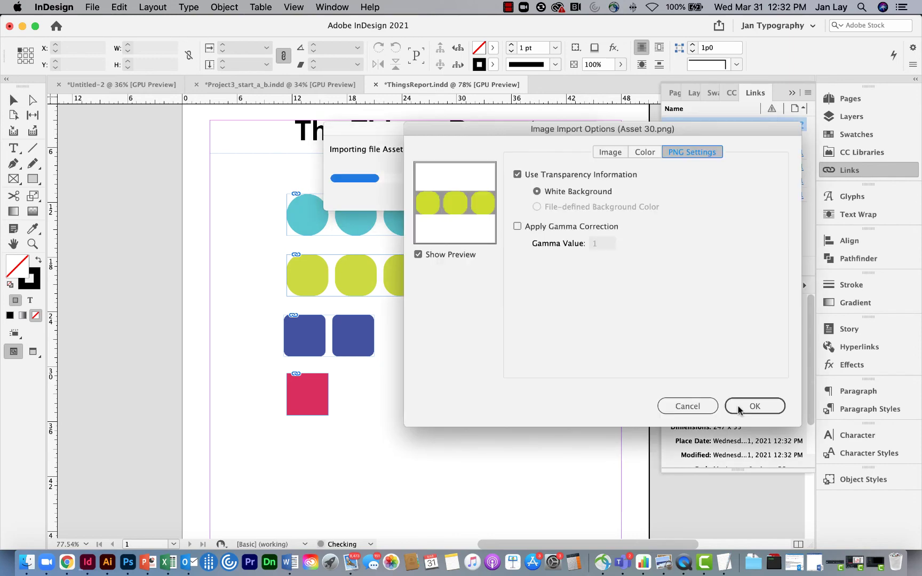
click(739, 408)
click(738, 409)
click(738, 408)
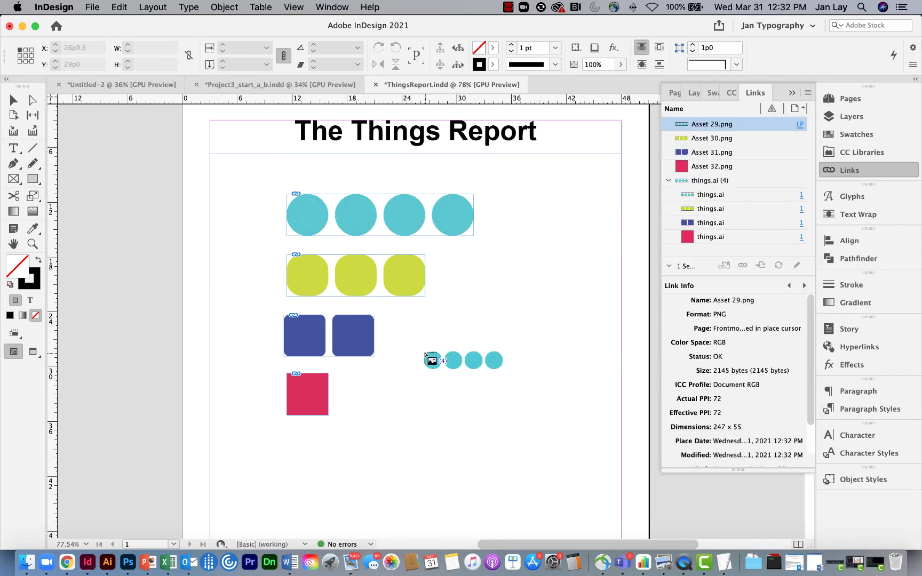
Place the circles, yellow rectangles, blue squares and red square PNGs as a column beside the originals
scroll(430, 363, right, 2)
scroll(429, 363, down, 1)
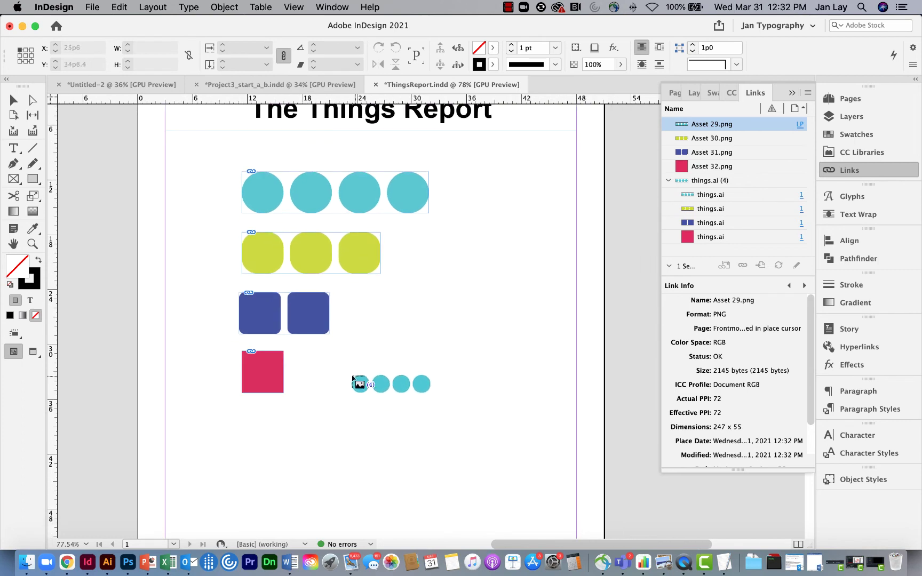
click(359, 357)
click(372, 416)
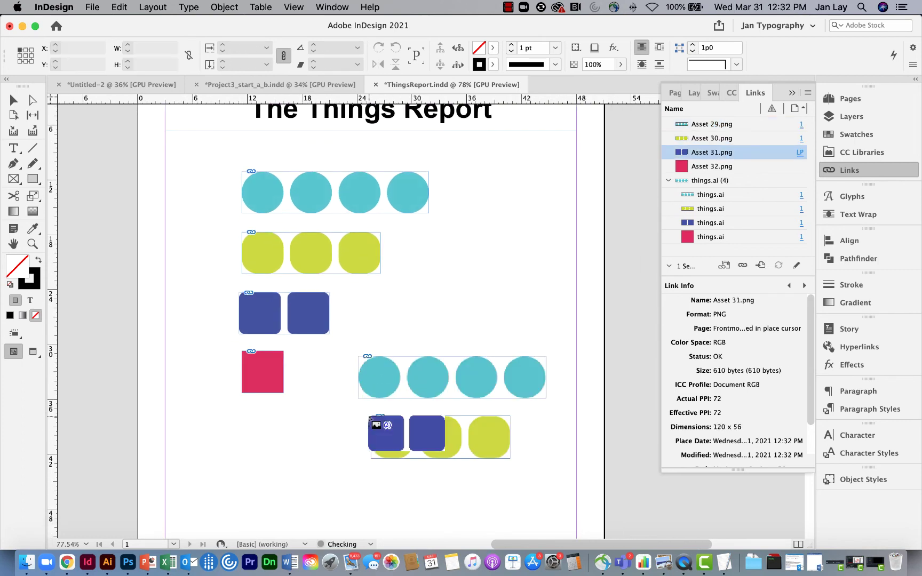
click(375, 479)
scroll(427, 488, down, 3)
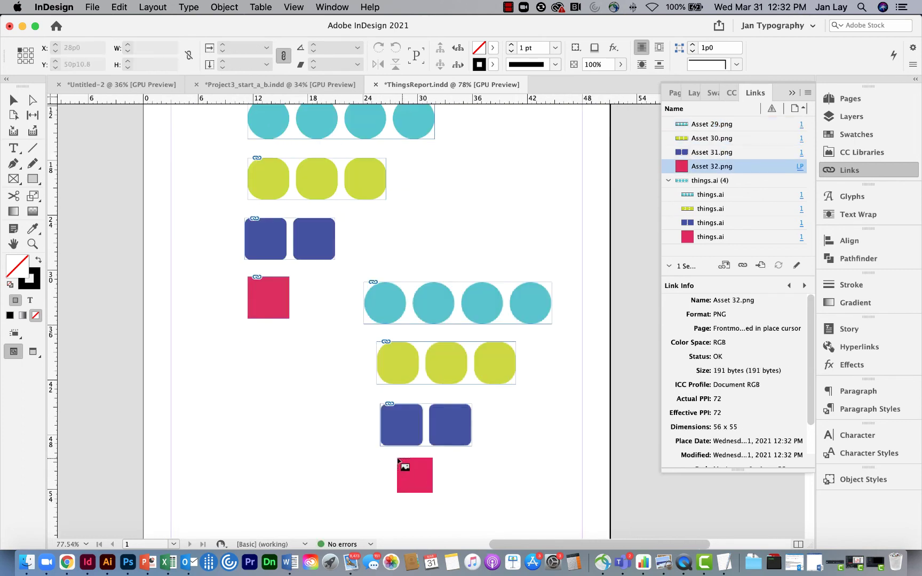
click(396, 459)
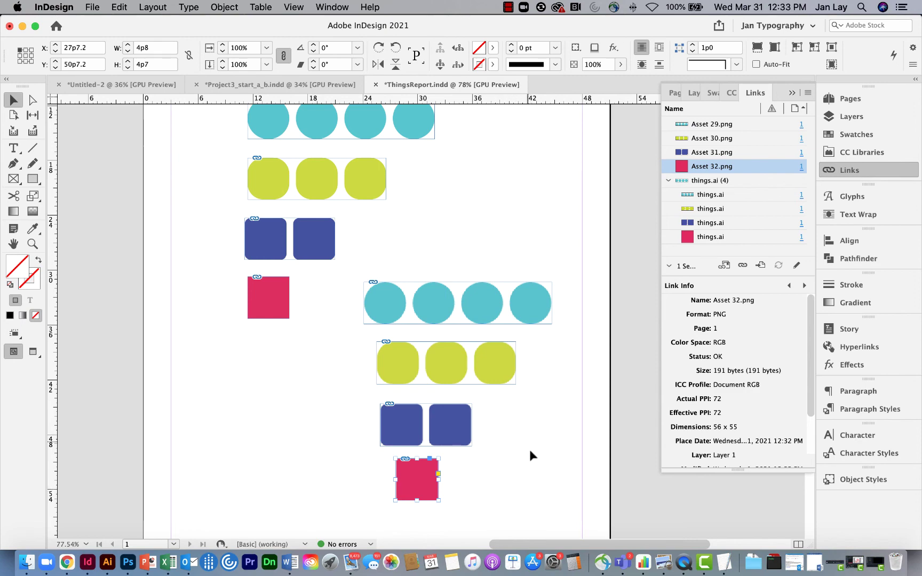
scroll(505, 403, up, 10)
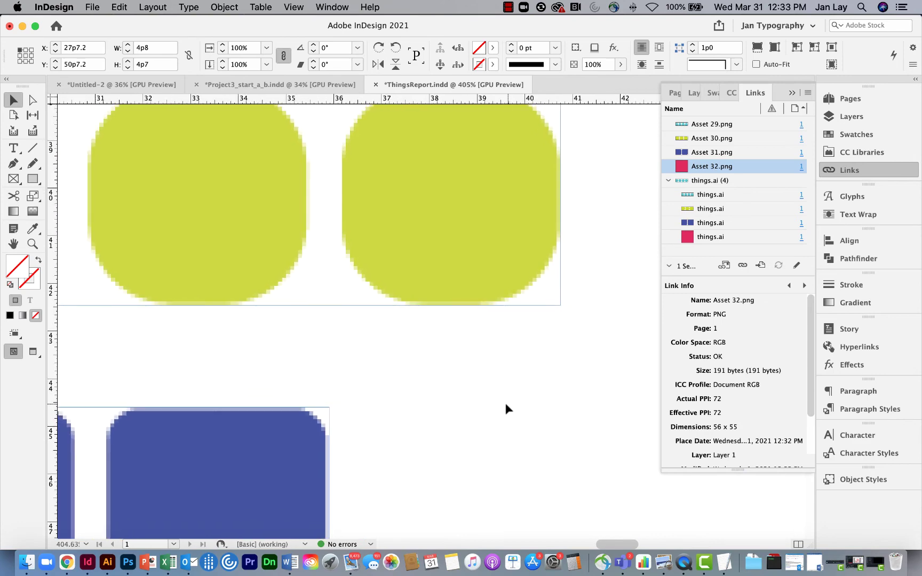
click(309, 205)
scroll(422, 416, down, 4)
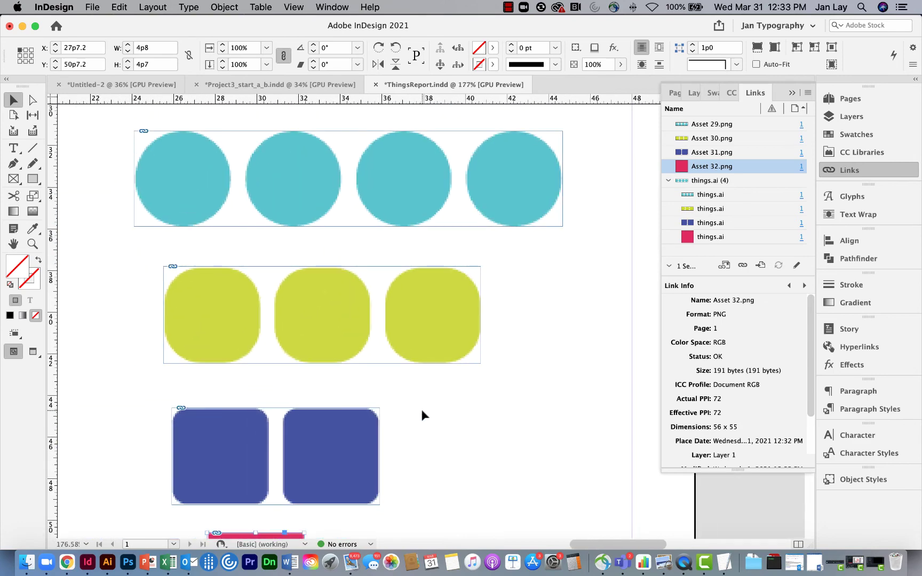
scroll(422, 409, up, 10)
scroll(422, 409, left, 8)
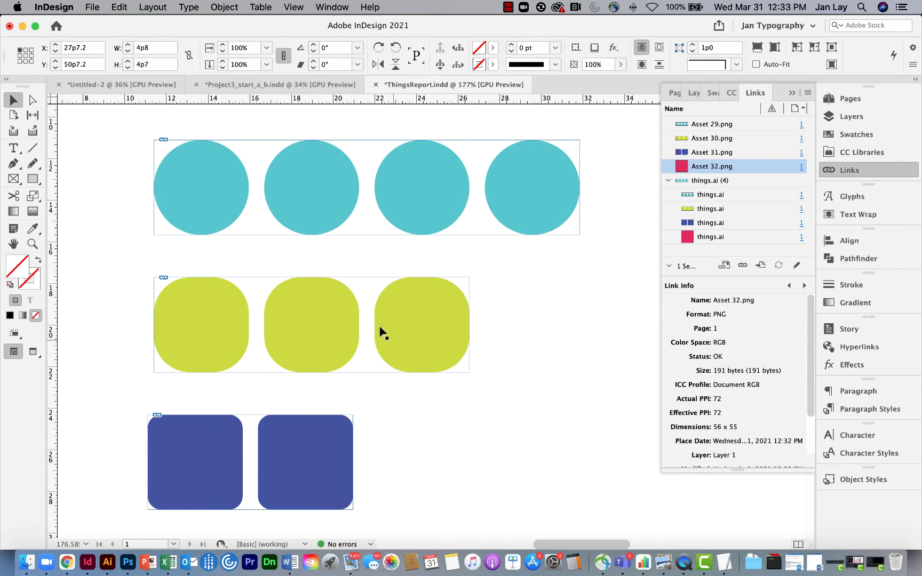
scroll(370, 299, up, 9)
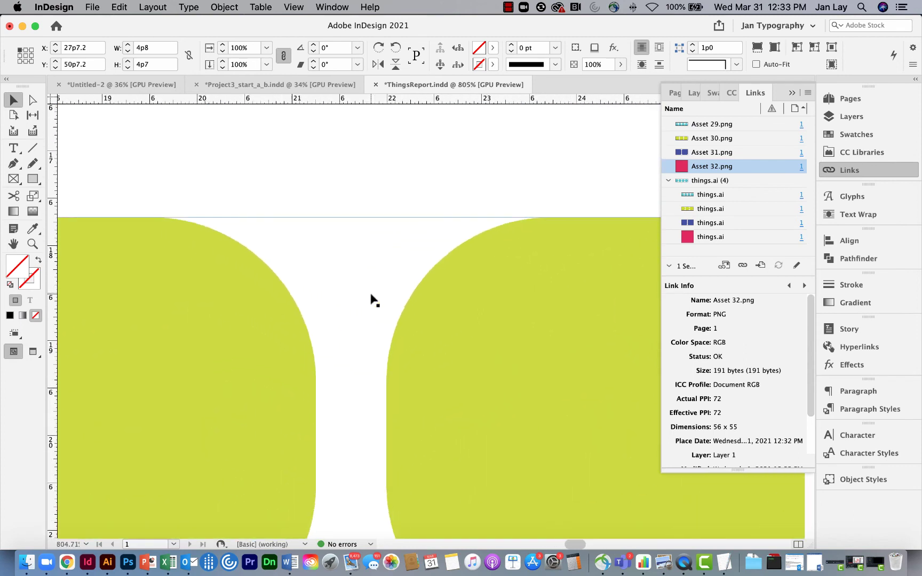
scroll(372, 299, up, 3)
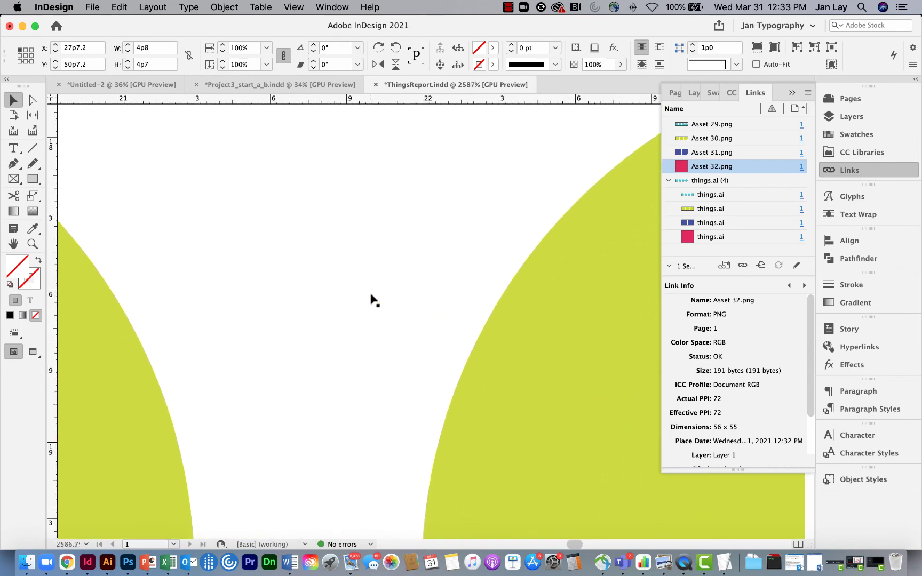
scroll(372, 299, down, 10)
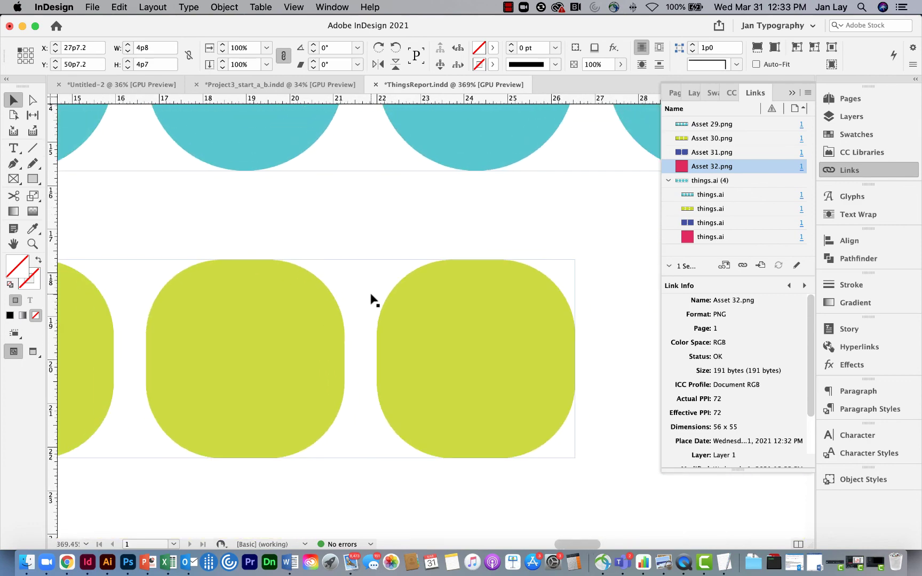
scroll(372, 300, down, 5)
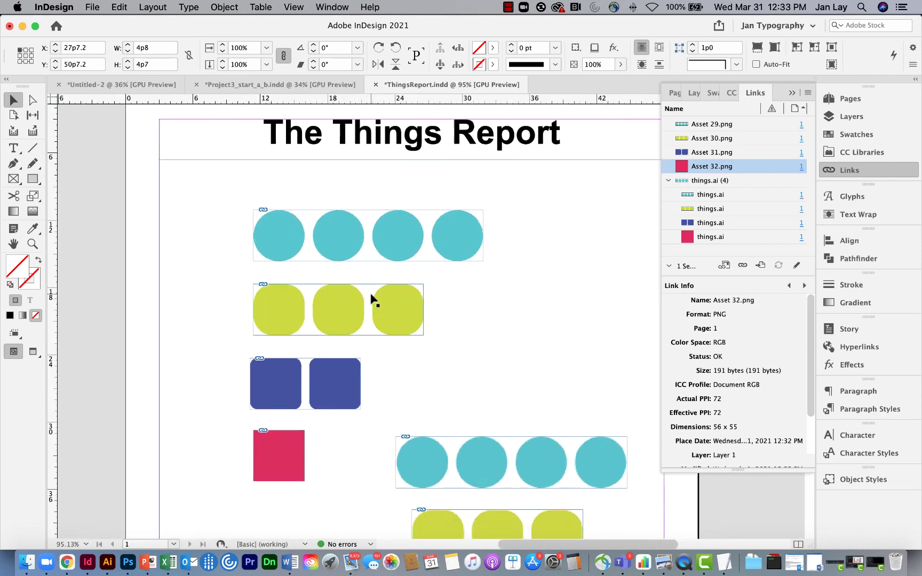
scroll(465, 354, down, 5)
scroll(466, 354, right, 2)
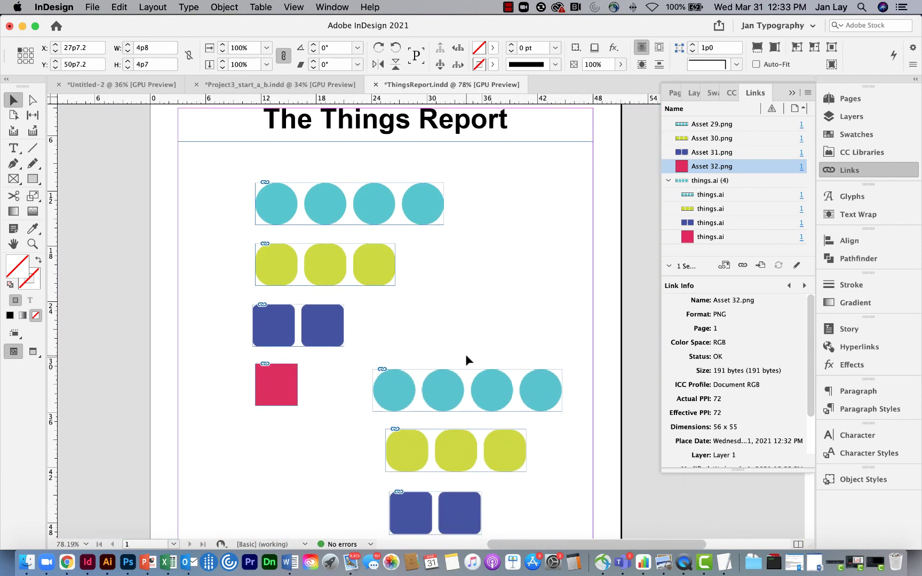
scroll(466, 355, down, 4)
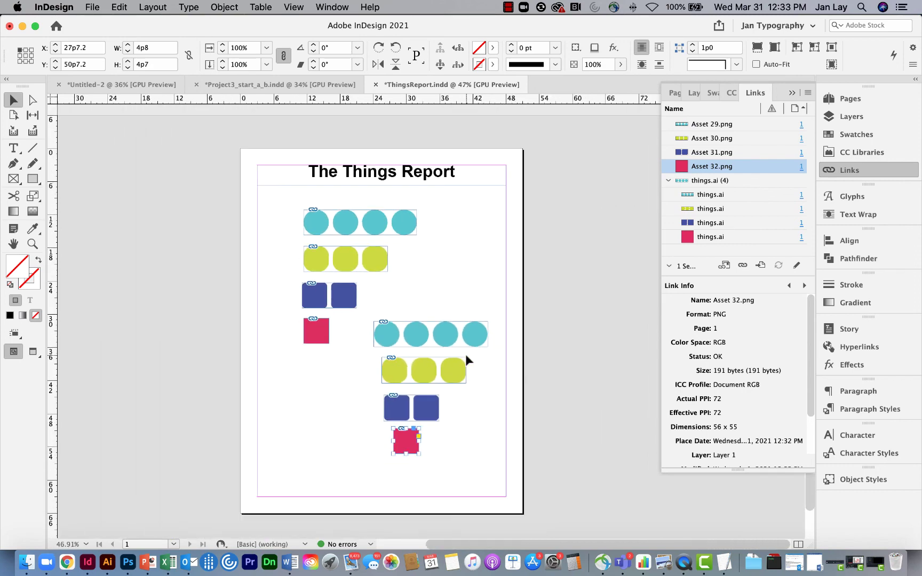
click(480, 455)
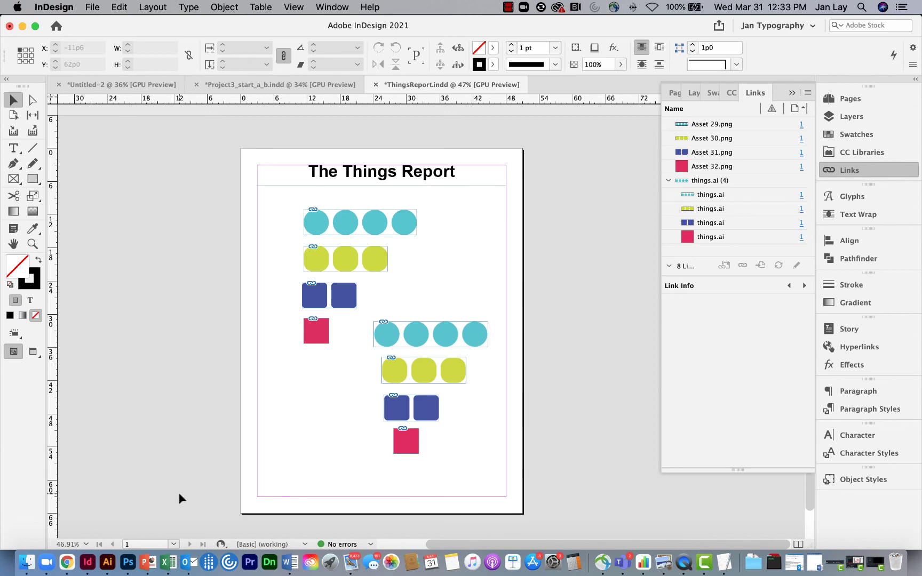
Back in Illustrator's things.ai, show the Scale choices in the Asset Export settings
click(107, 569)
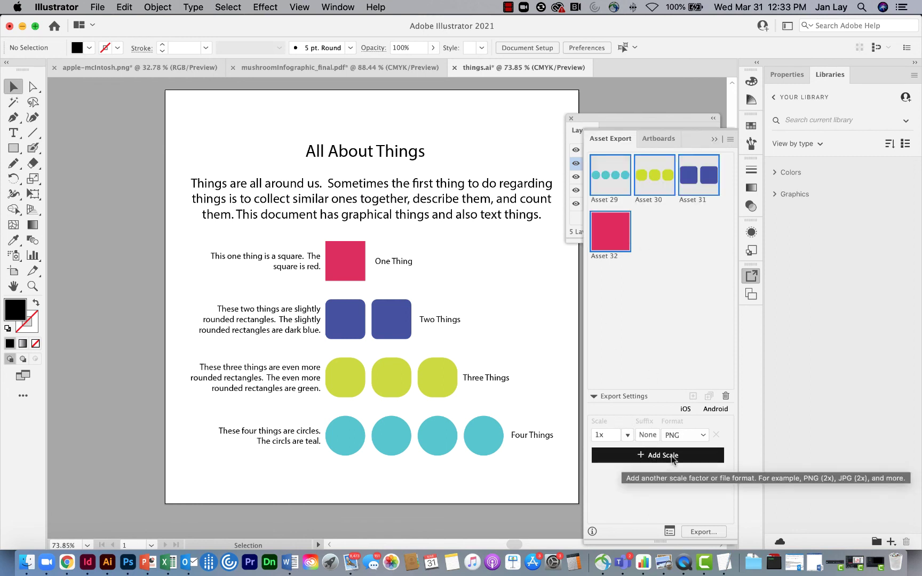
click(628, 434)
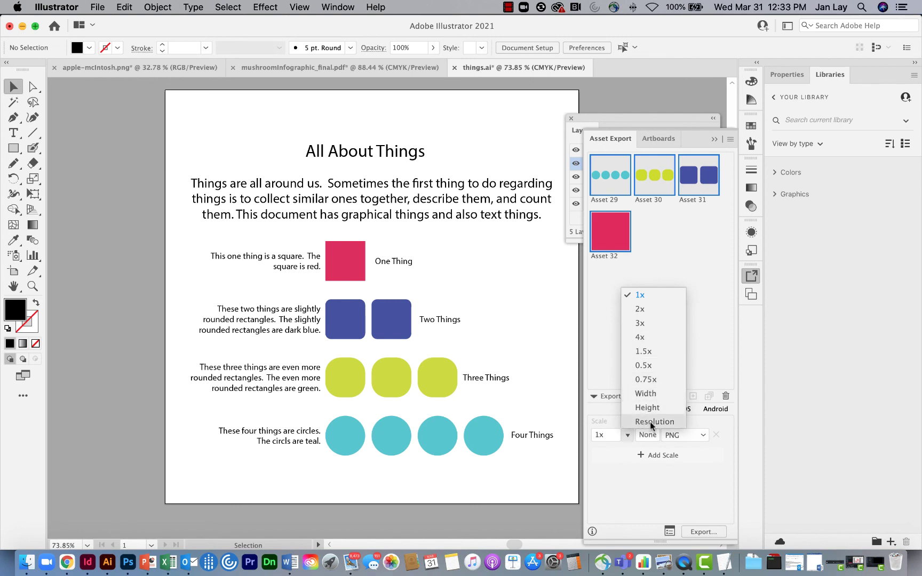